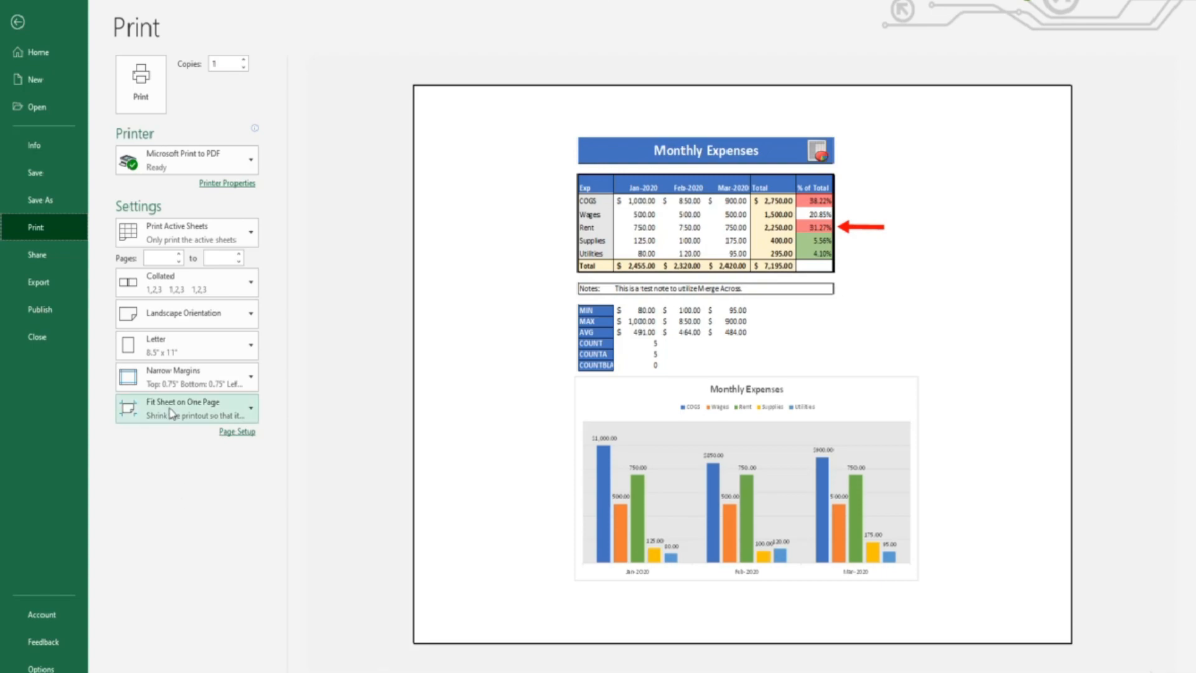
- Leave the print preview and show the Report worksheet in Page Layout view
click(18, 24)
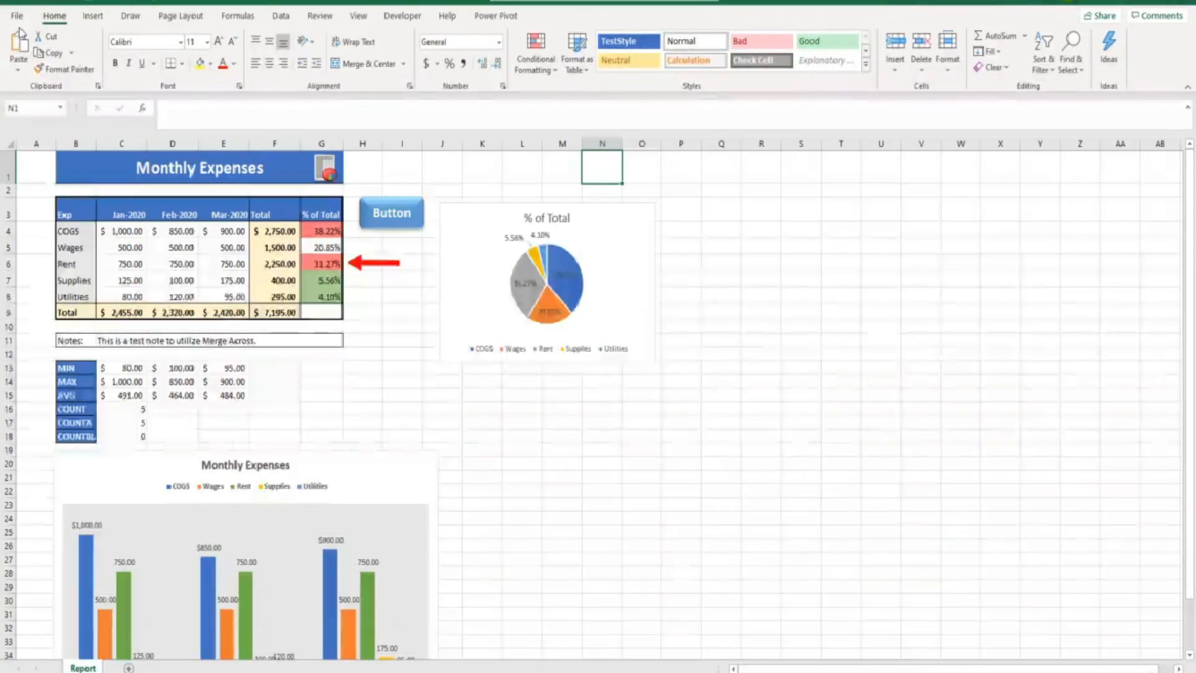
click(369, 23)
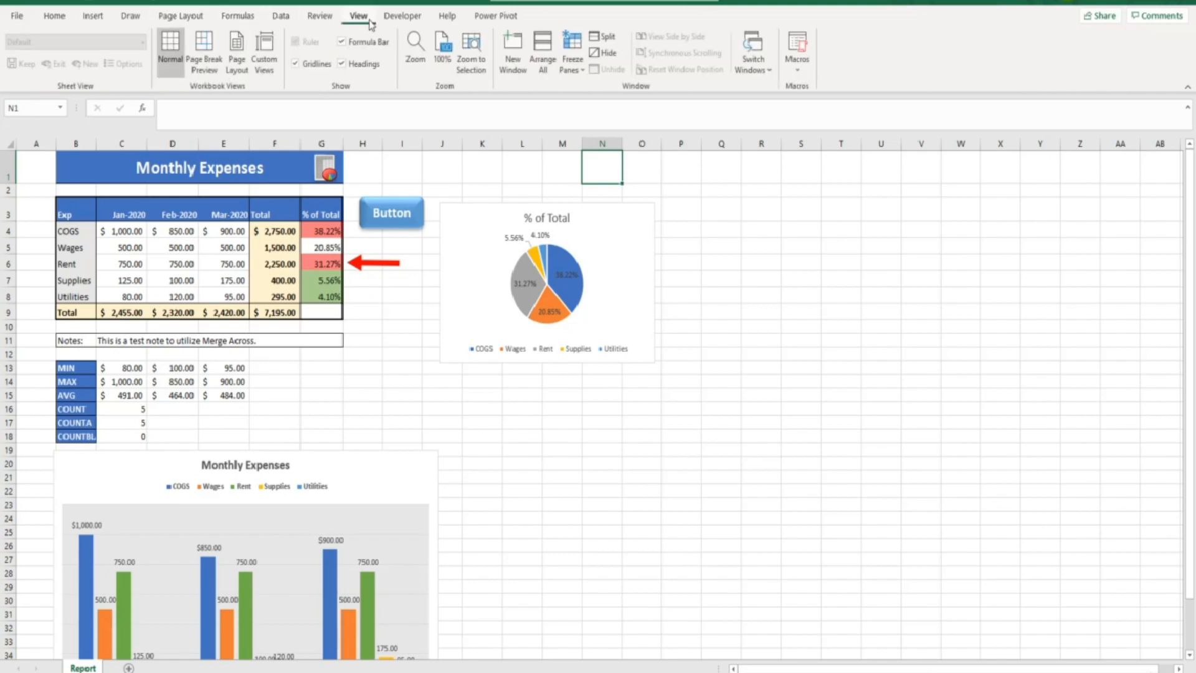
click(244, 55)
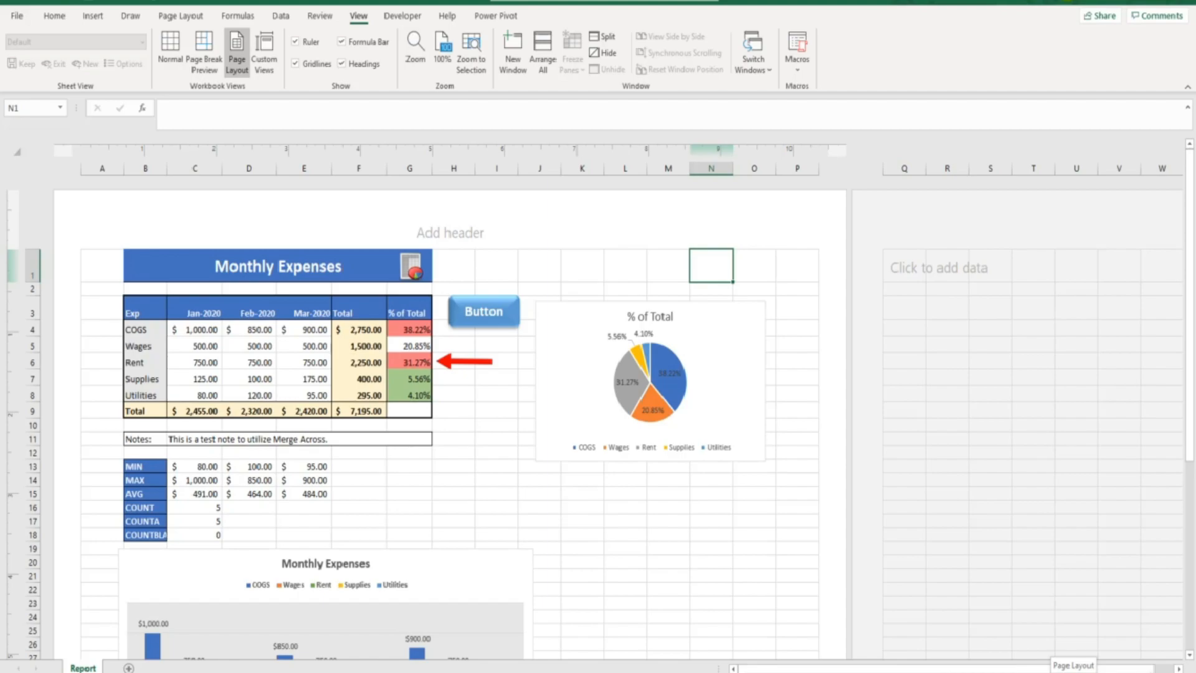
- Compare the worksheet in Normal and Page Layout views, ending in Page Layout view
click(1041, 669)
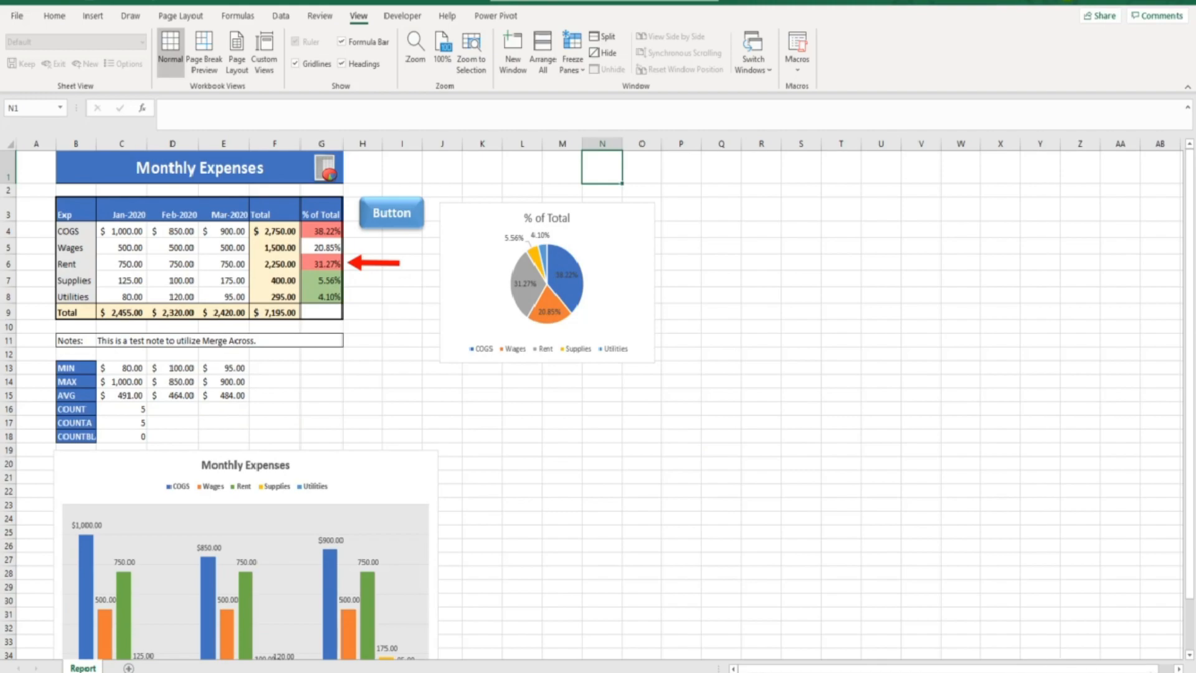
click(1065, 670)
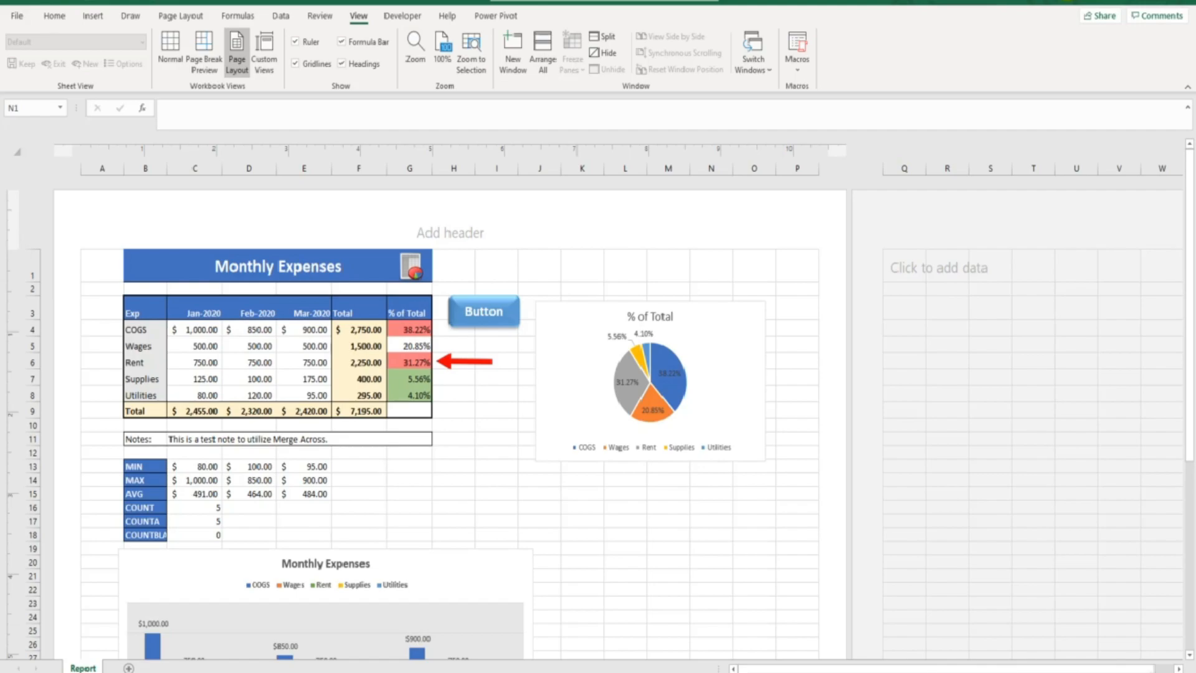
click(170, 51)
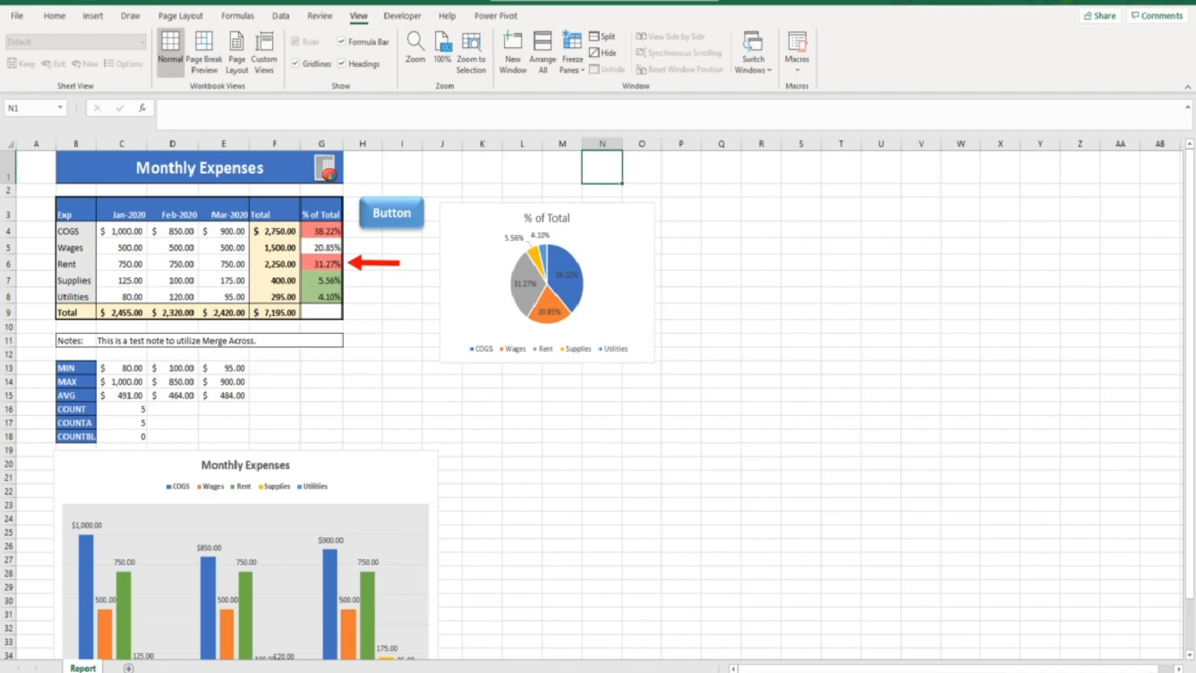
click(237, 53)
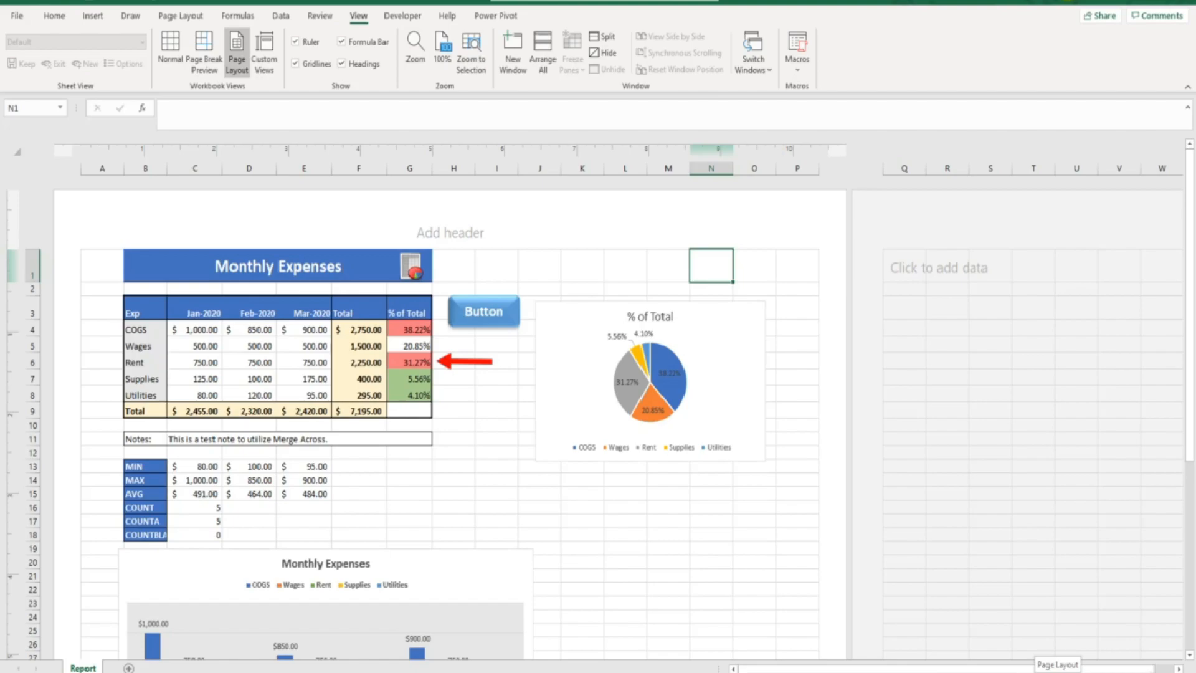
- Change the worksheet's page orientation to Portrait
drag(1094, 672, 1074, 671)
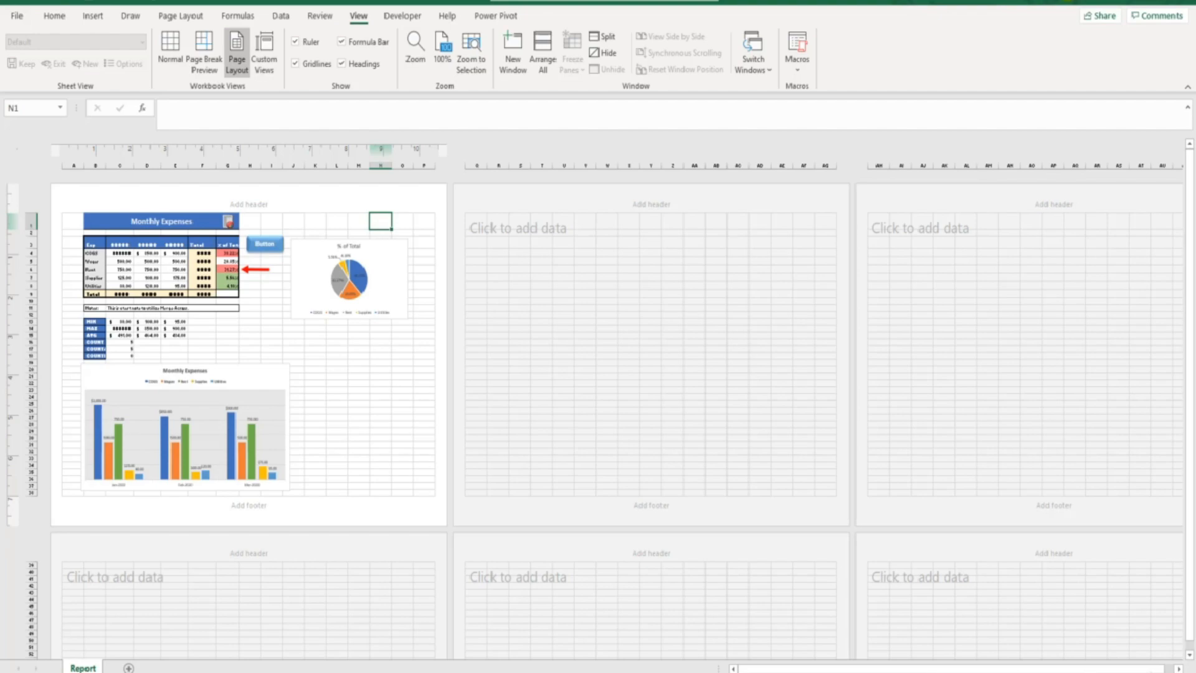
scroll(598, 398, up, 3)
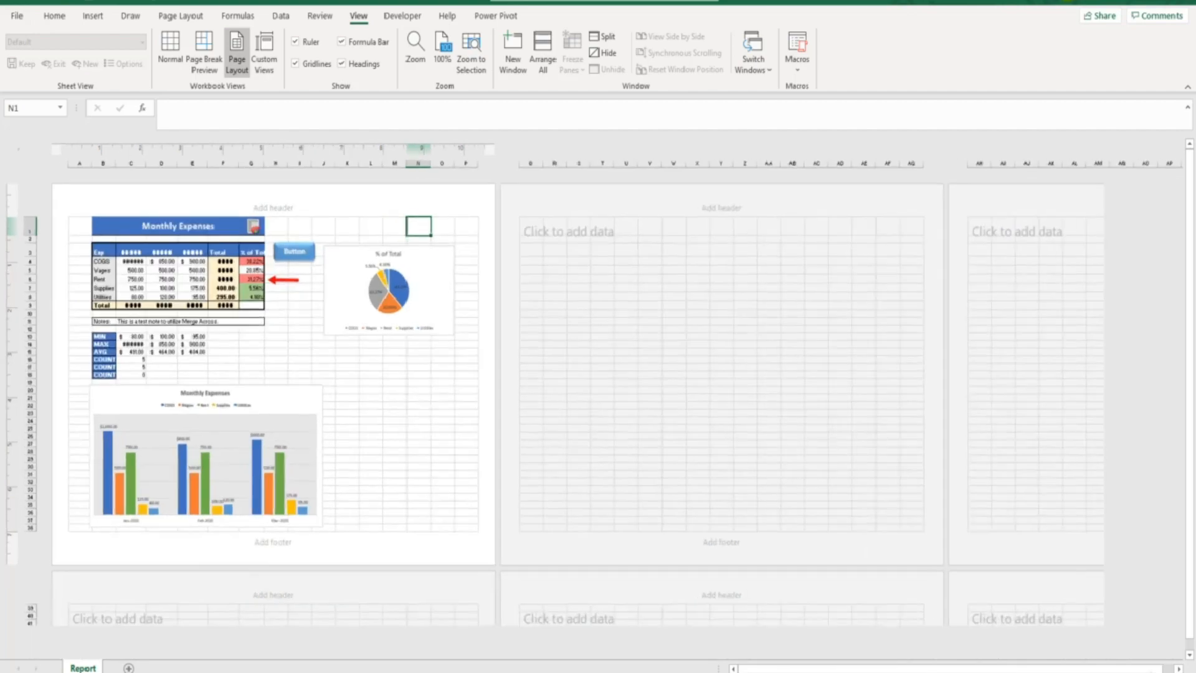
scroll(598, 423, up, 3)
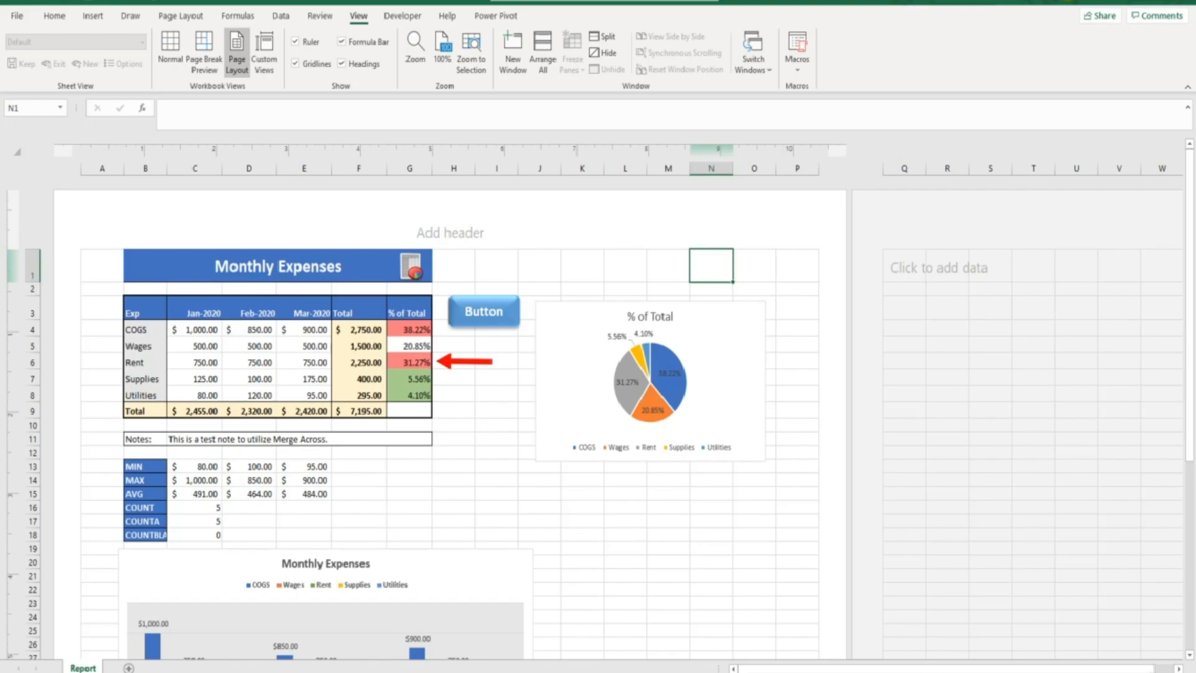
click(182, 16)
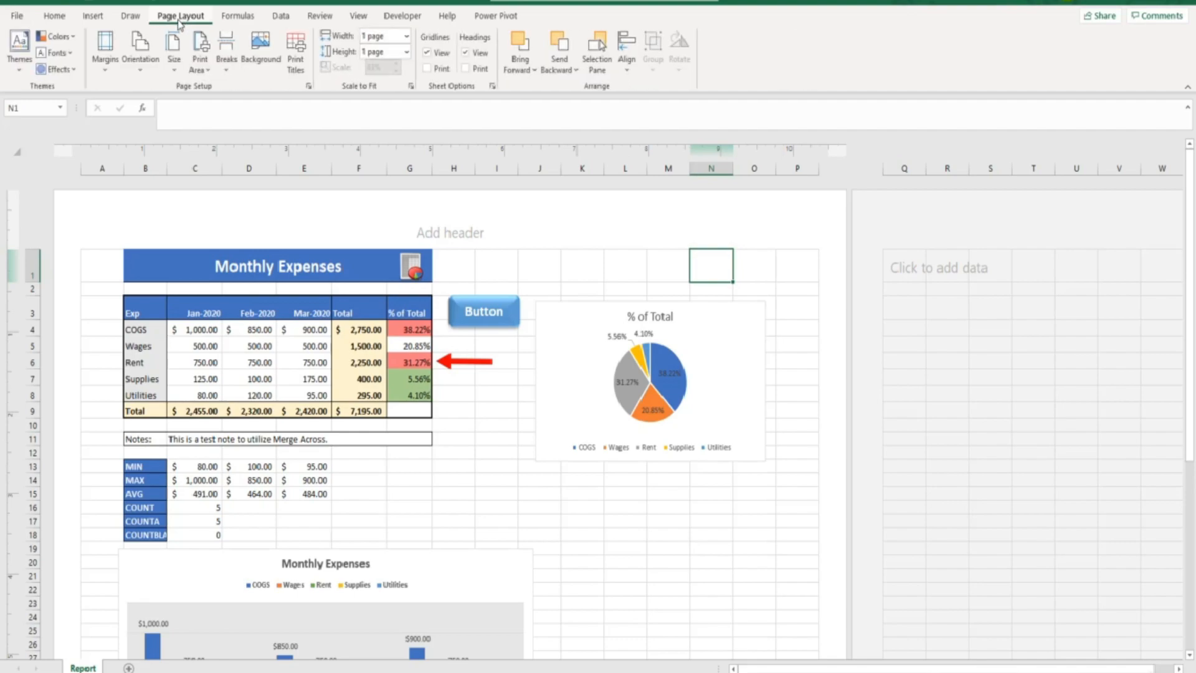
click(154, 58)
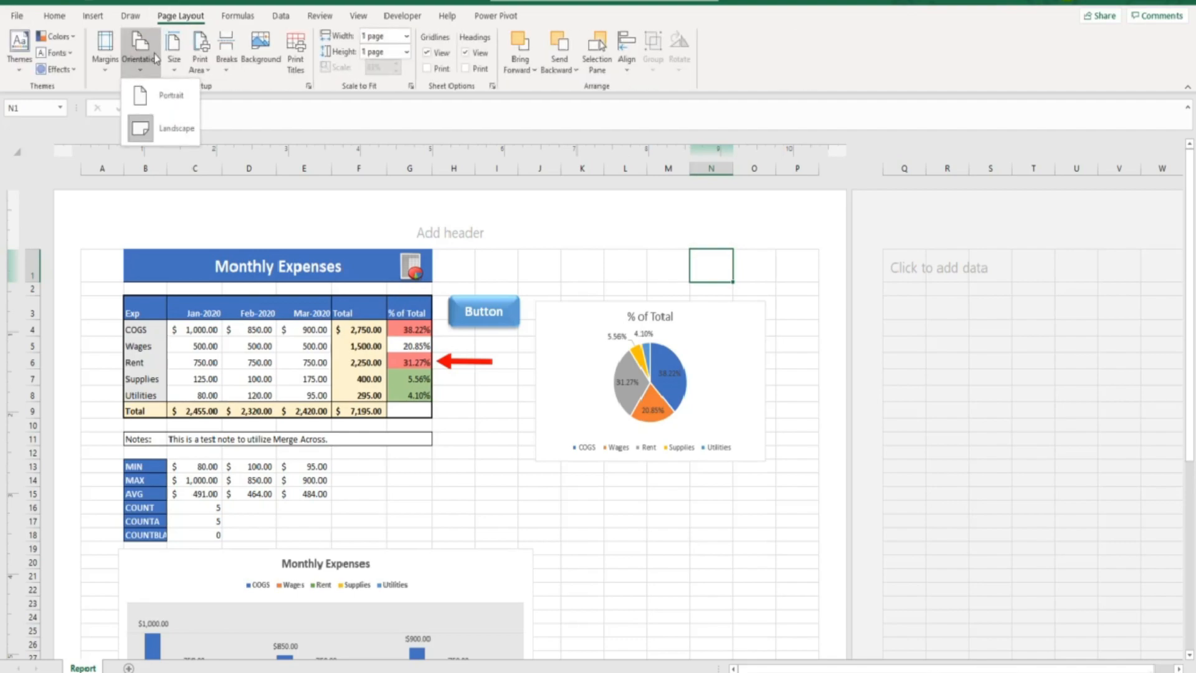
click(156, 96)
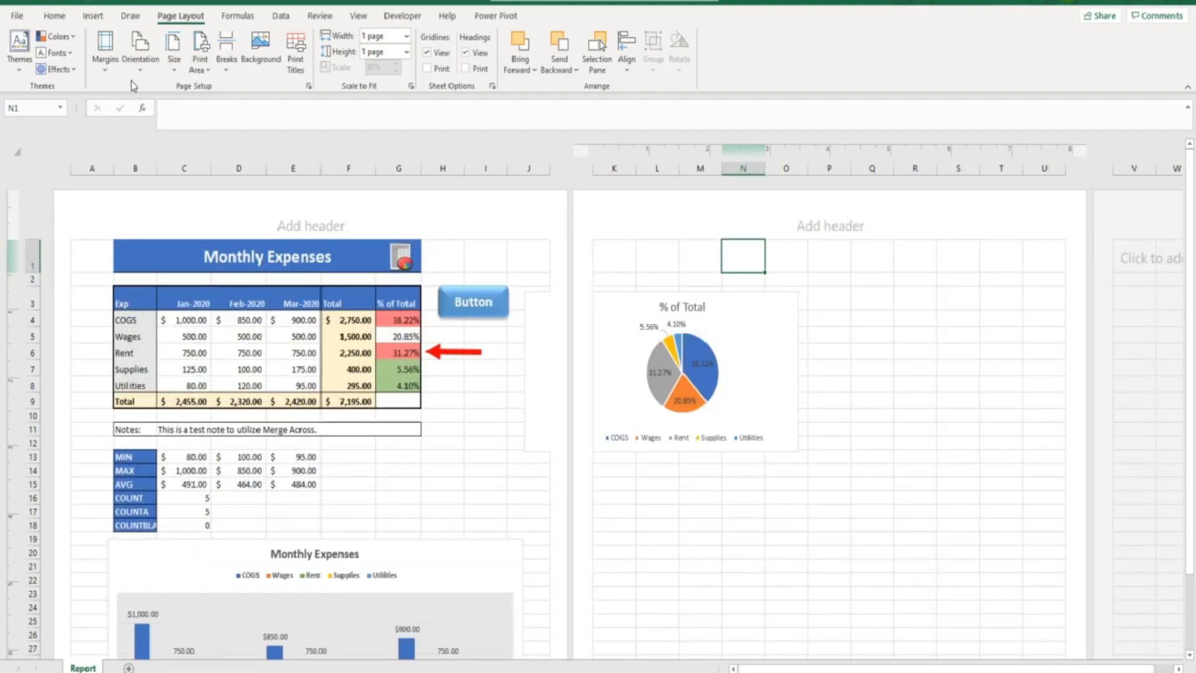
- Enable the Print object property for the % of Total pie chart and close its formatting options
scroll(374, 398, down, 3)
scroll(373, 398, down, 1)
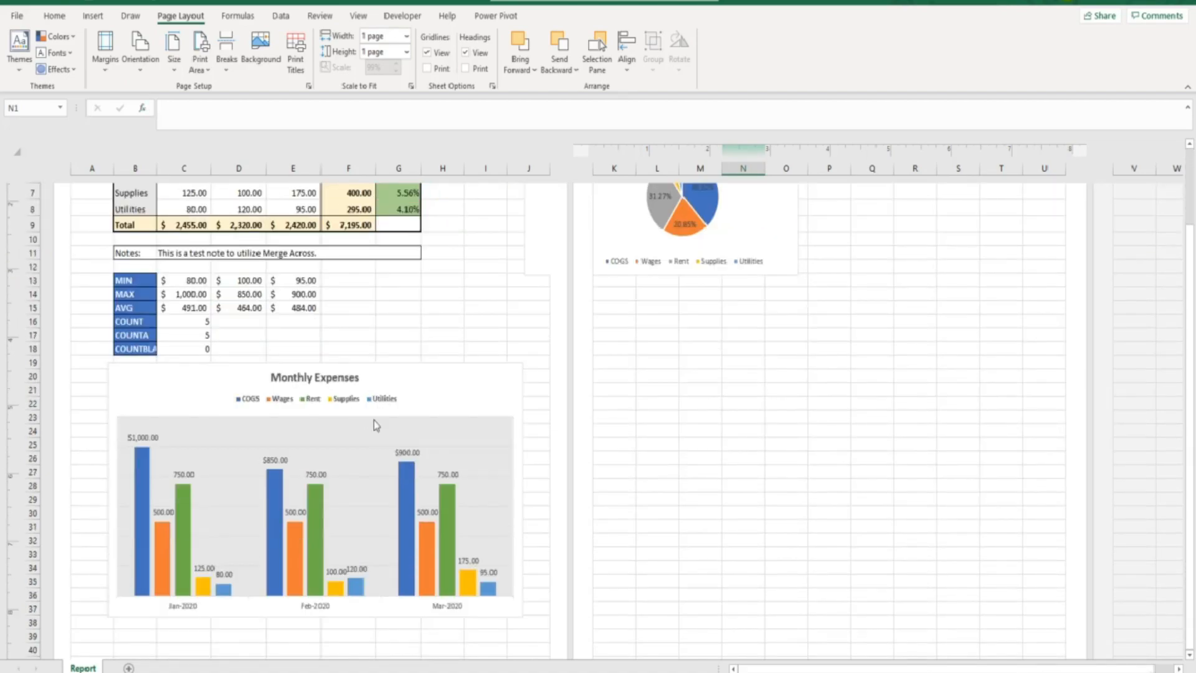
scroll(374, 420, down, 2)
scroll(374, 420, up, 4)
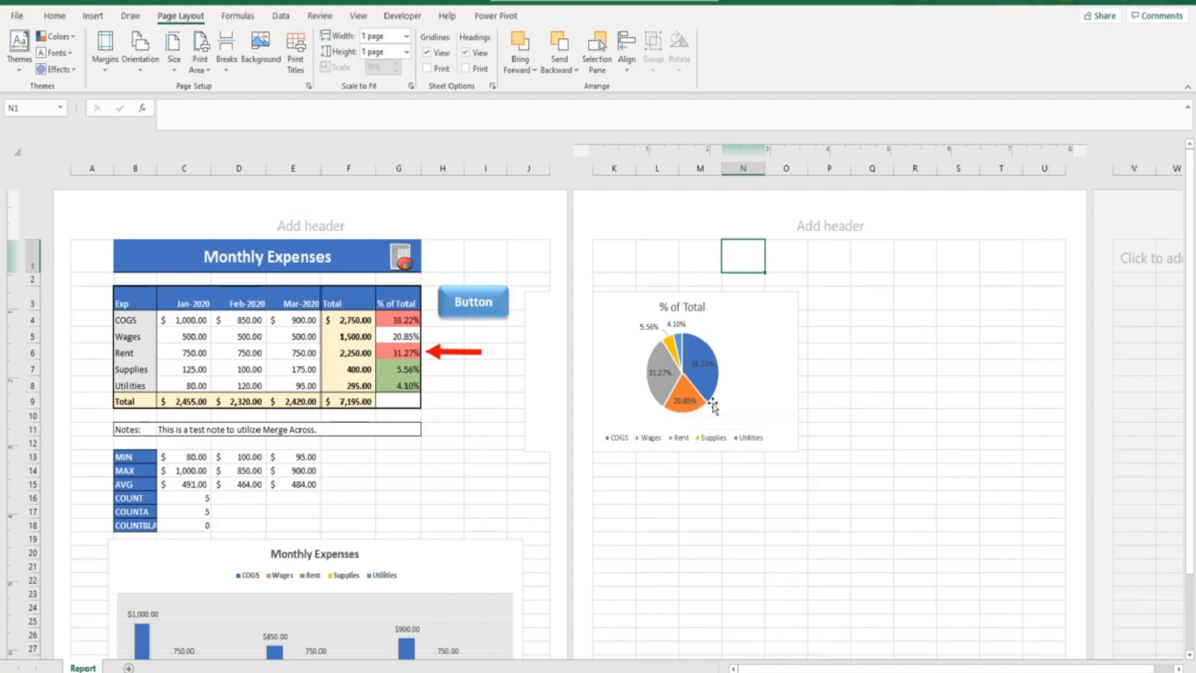
right_click(541, 366)
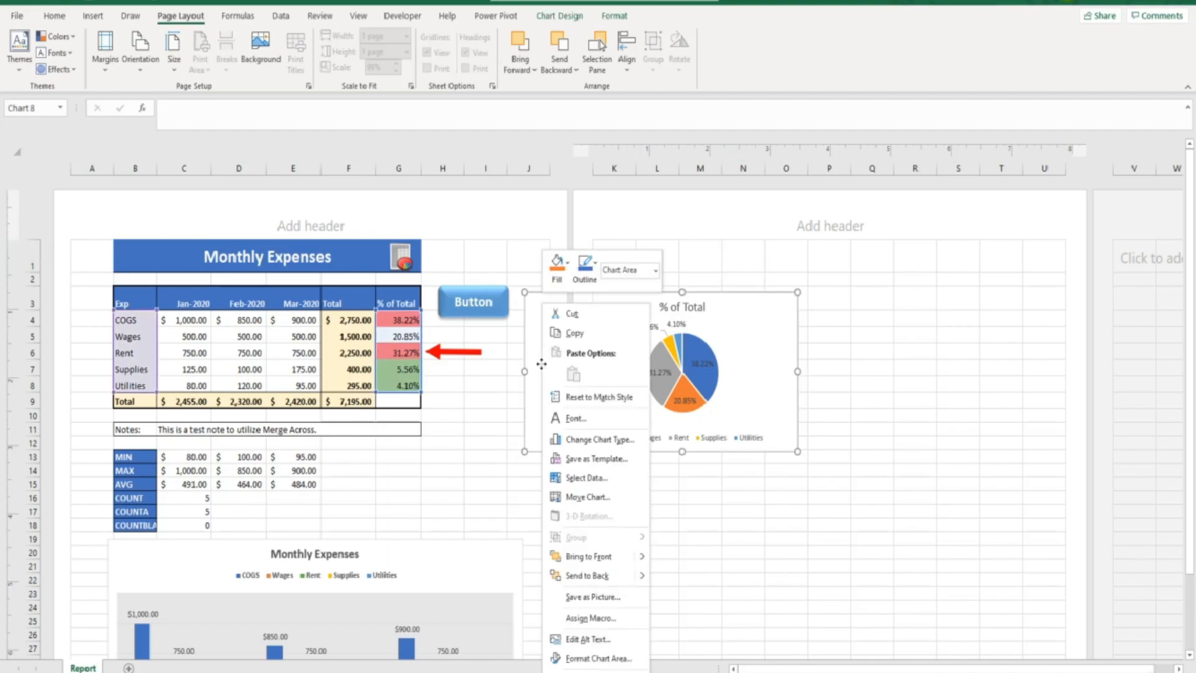
click(596, 659)
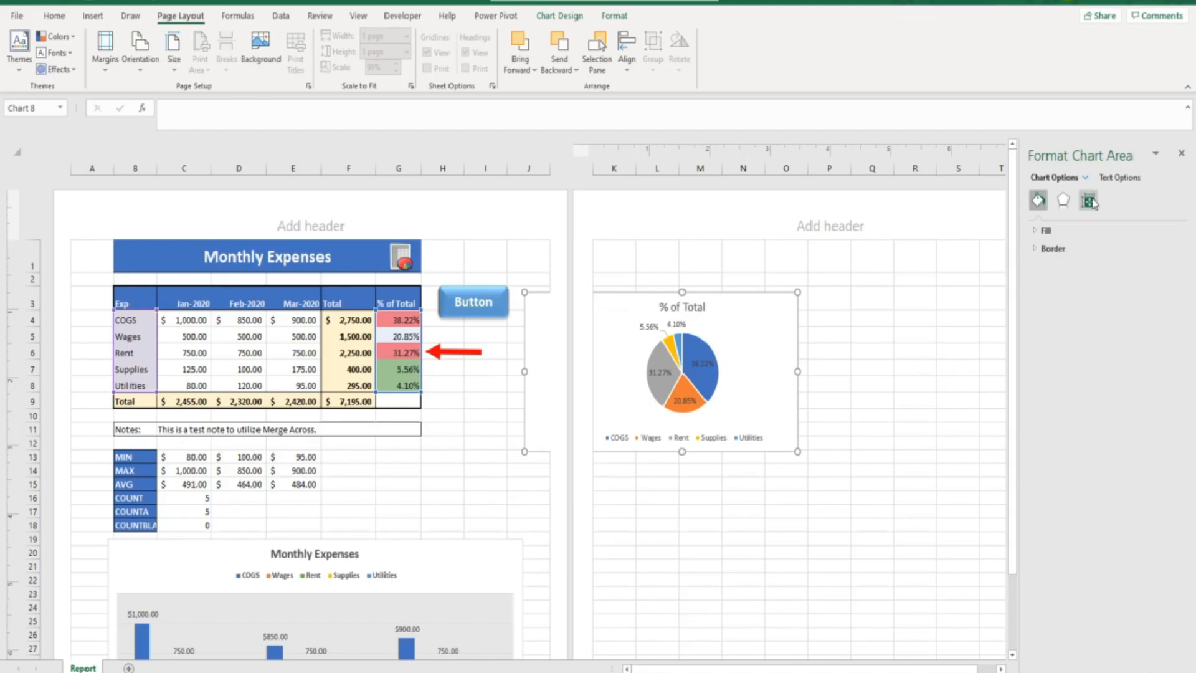
click(1088, 201)
click(1041, 249)
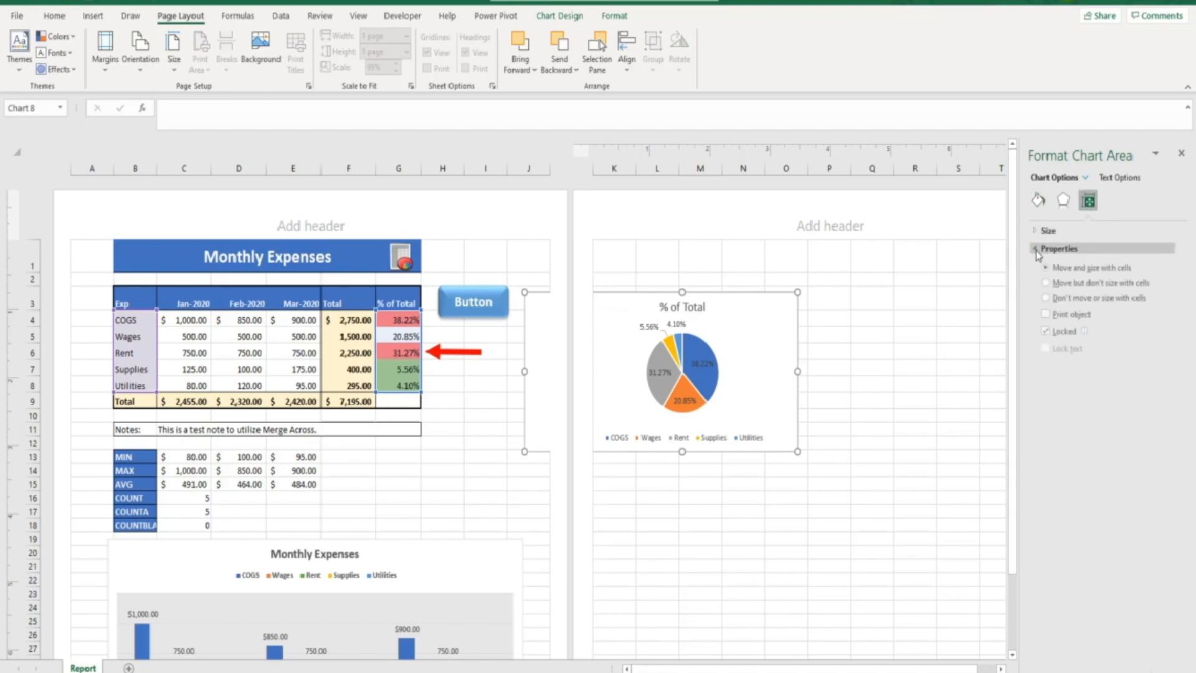
click(1045, 315)
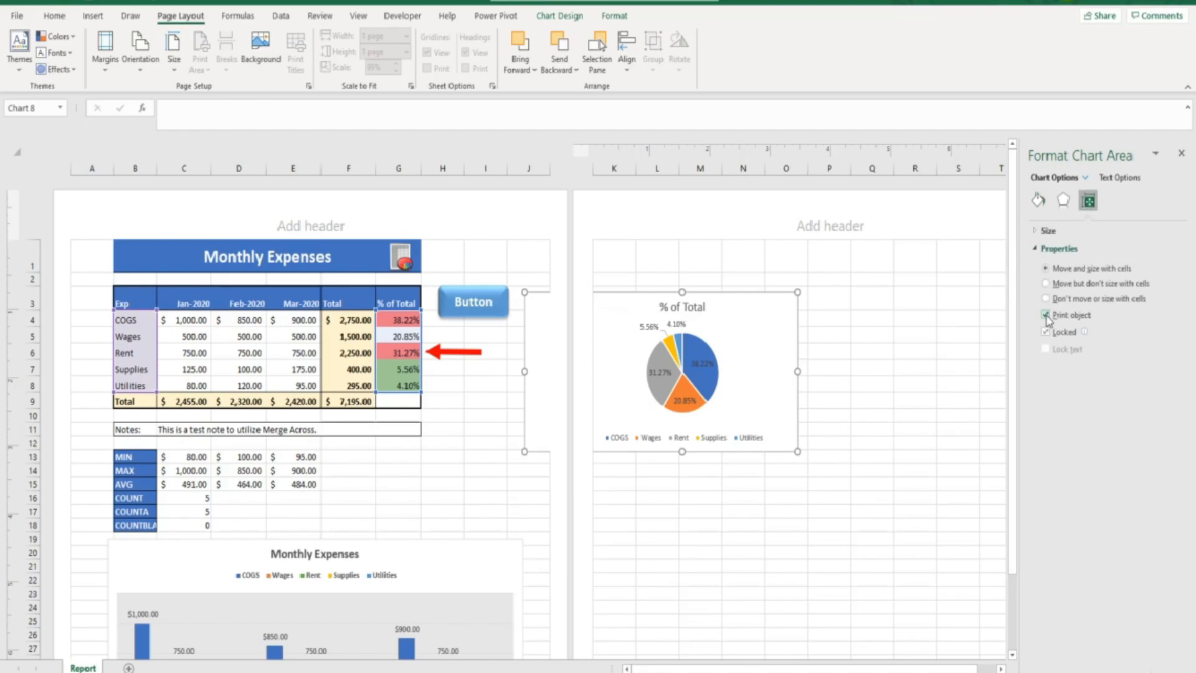
click(1182, 153)
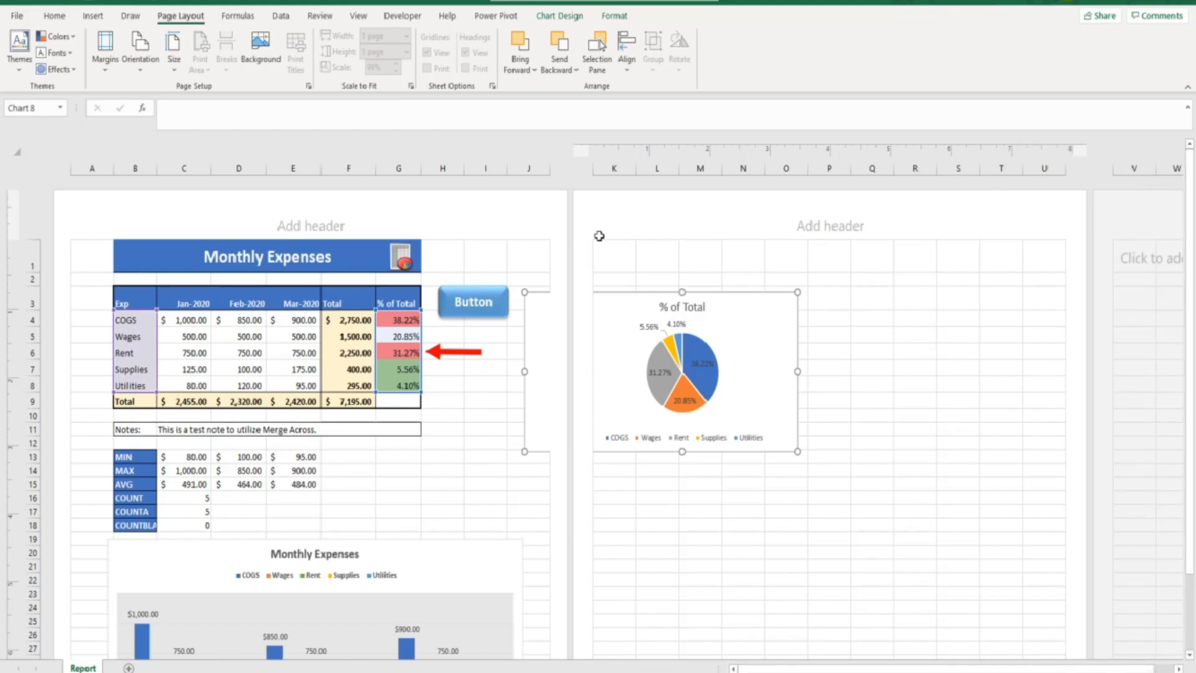
- Check the print preview with only the % of Total pie chart selected, and return to the worksheet
click(19, 16)
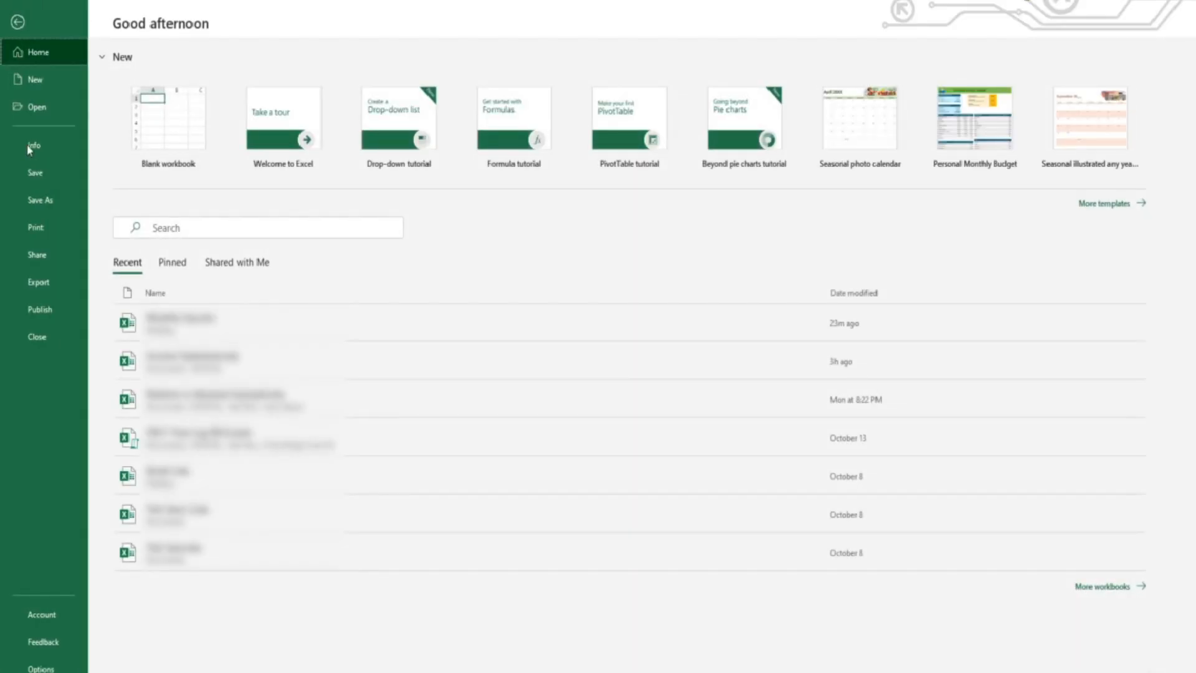
click(41, 228)
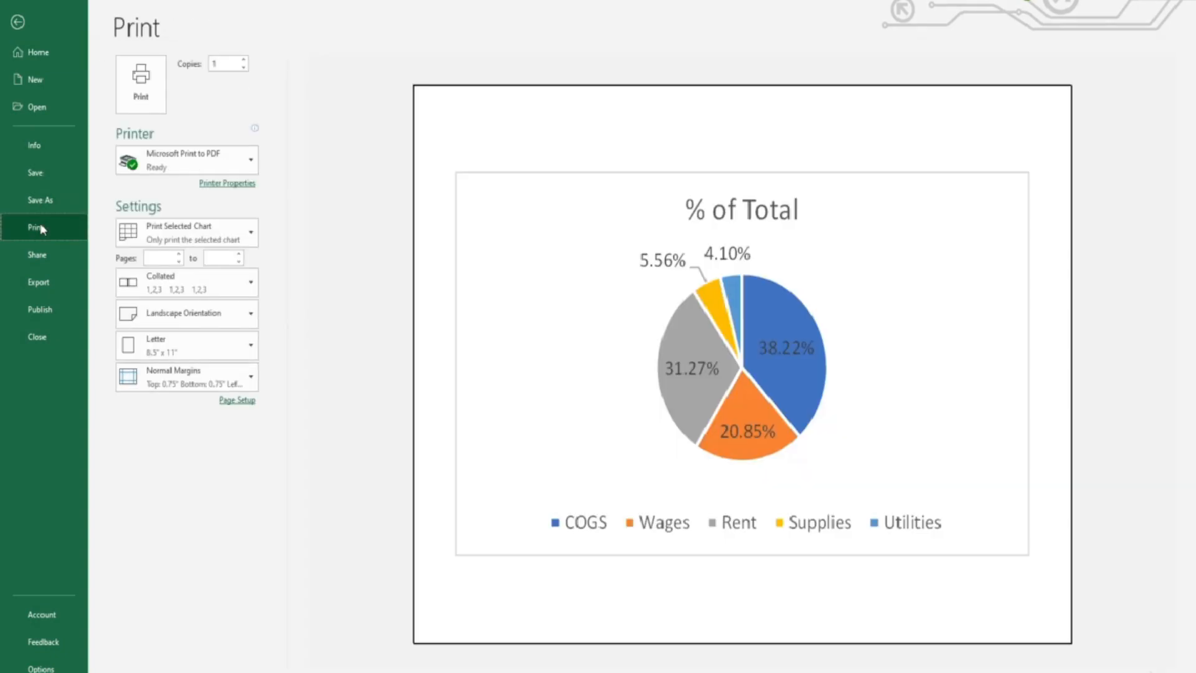
click(17, 25)
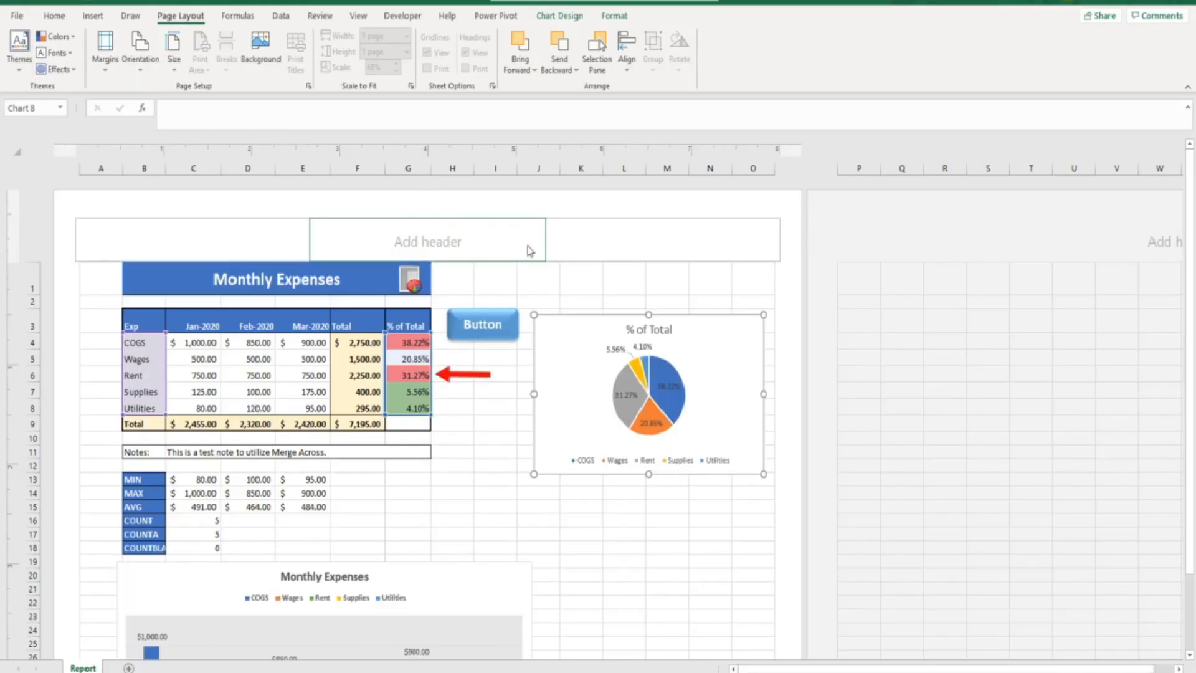
- Deselect the pie chart, set the sheet's print scaling to No Scaling, and check the previewed pages
click(578, 279)
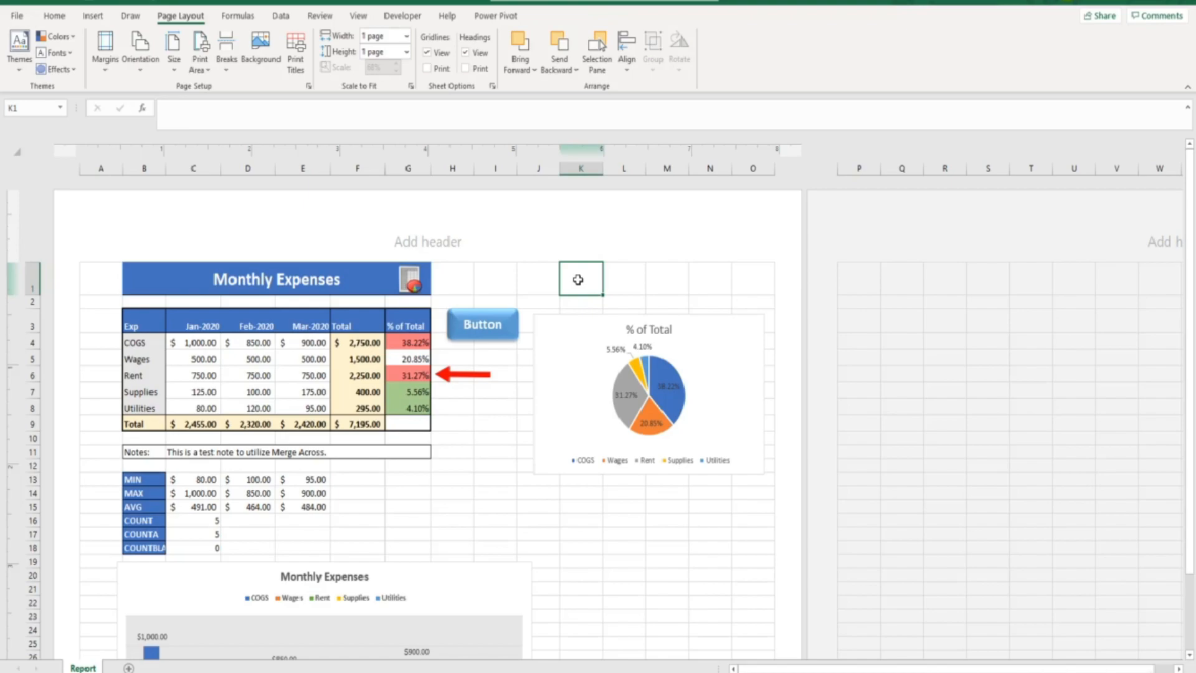
click(19, 17)
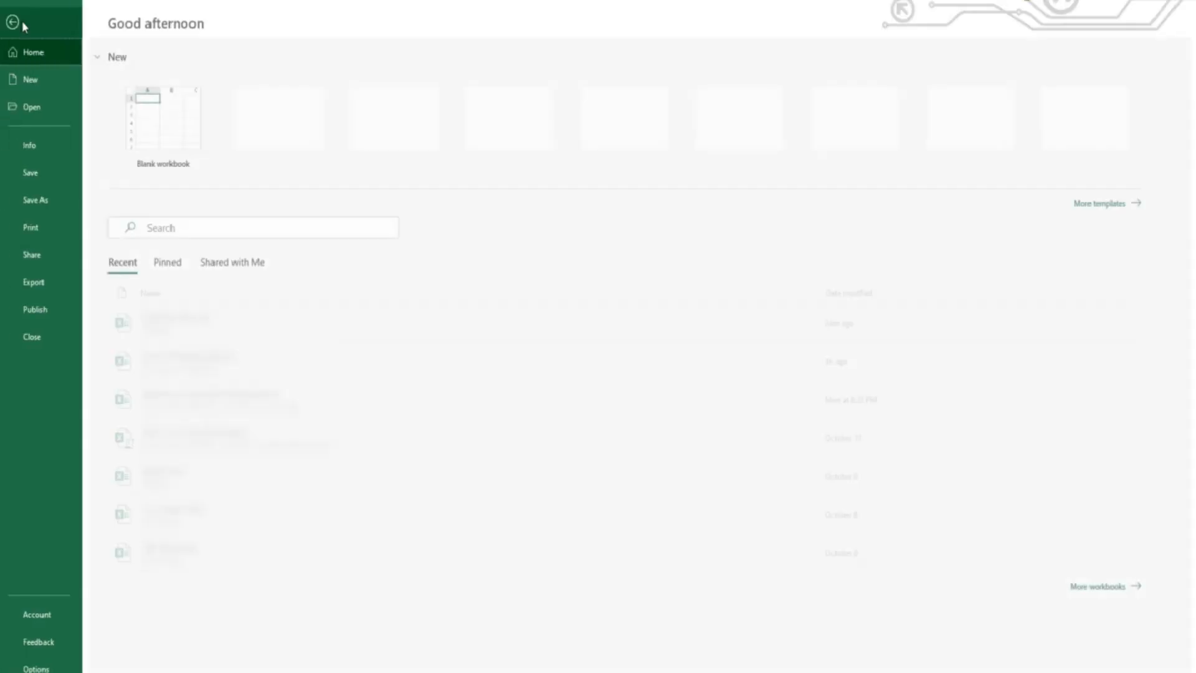
click(43, 227)
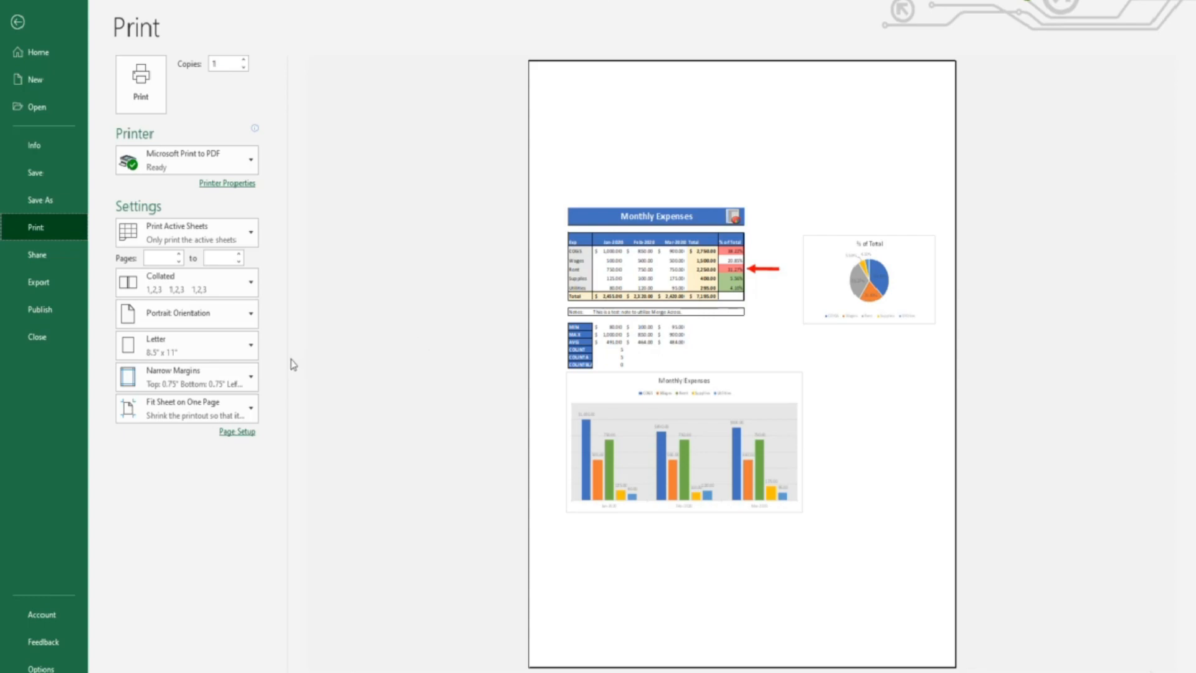
click(242, 411)
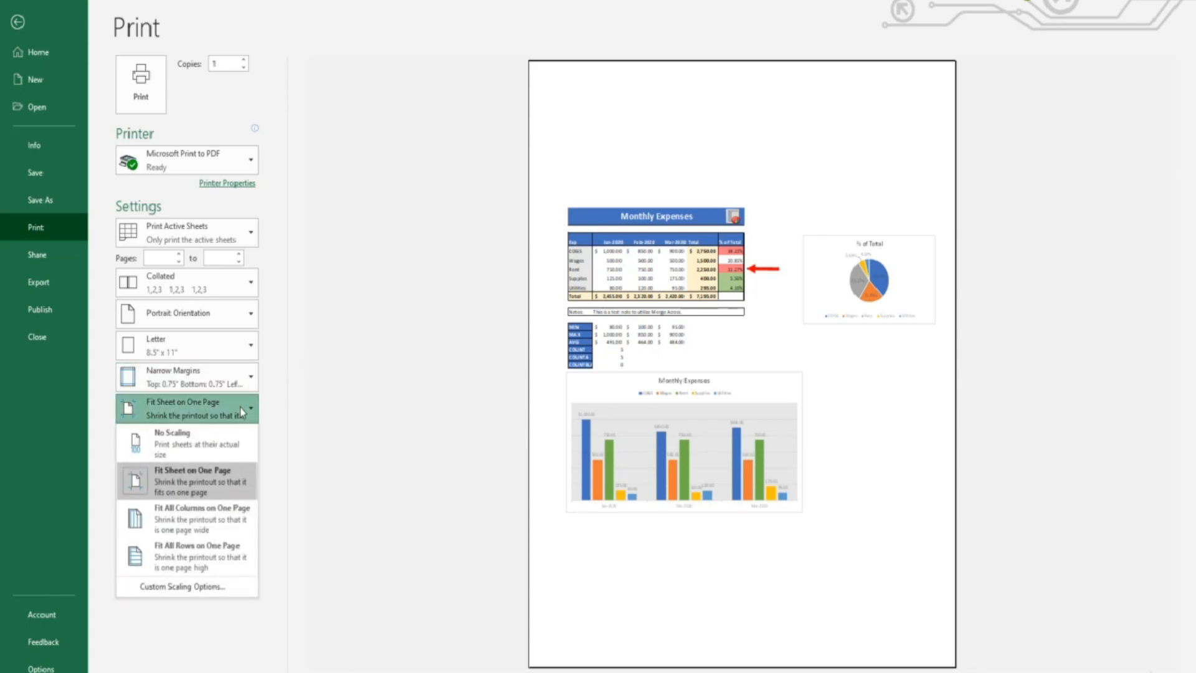
click(235, 448)
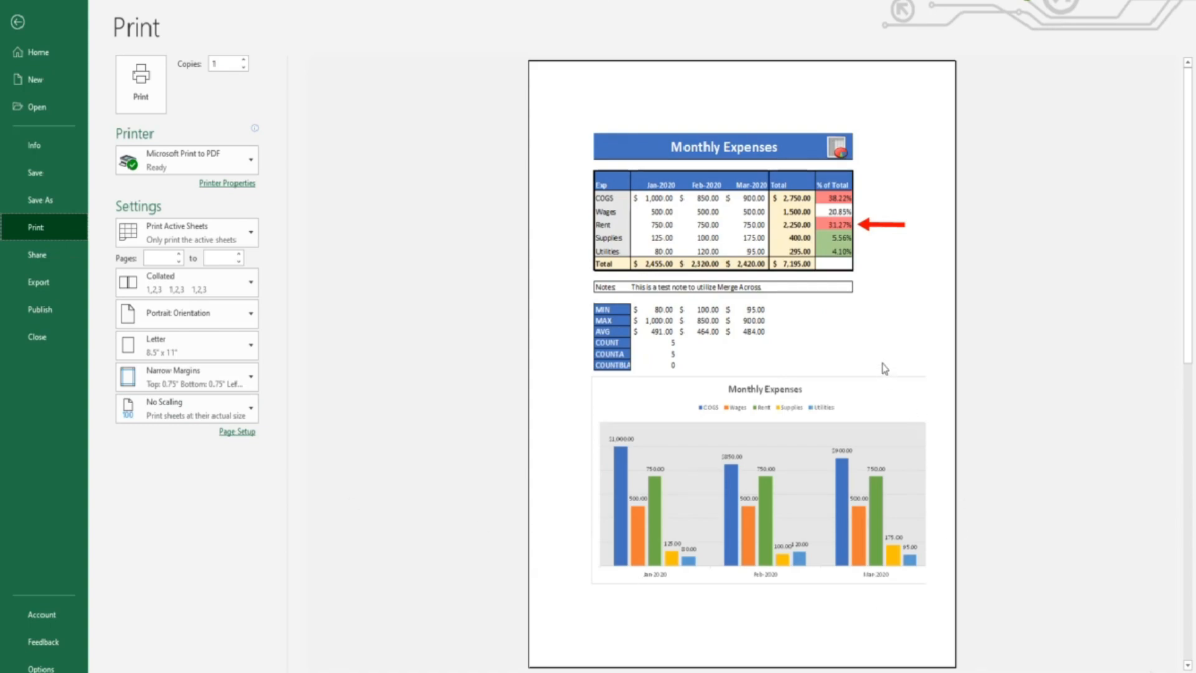
scroll(742, 363, down, 1)
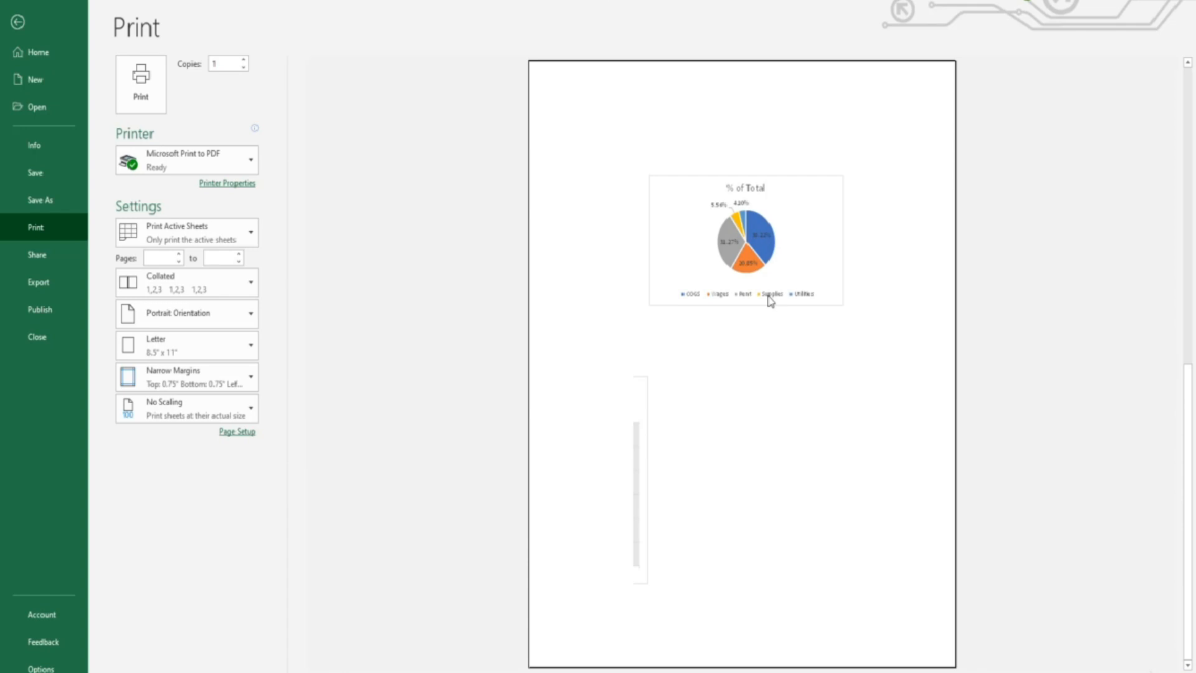
click(18, 22)
- Move and slightly shrink the Monthly Expenses column chart so it fits entirely within the first page
scroll(517, 408, down, 6)
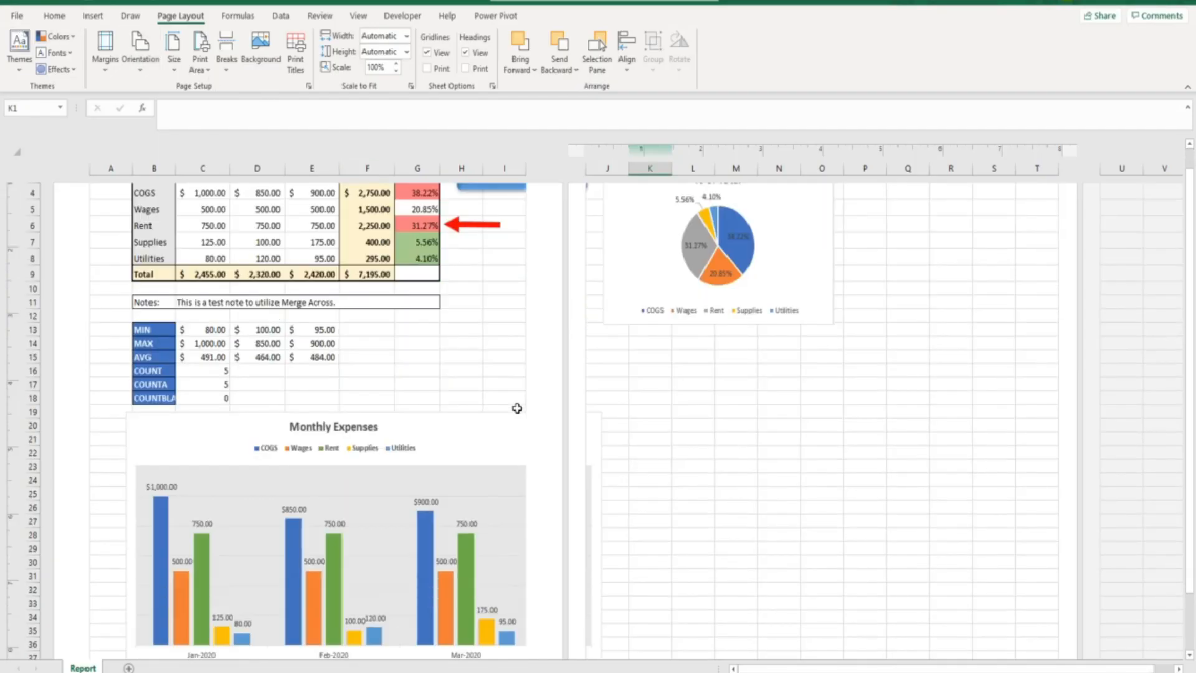
scroll(516, 407, up, 1)
click(507, 339)
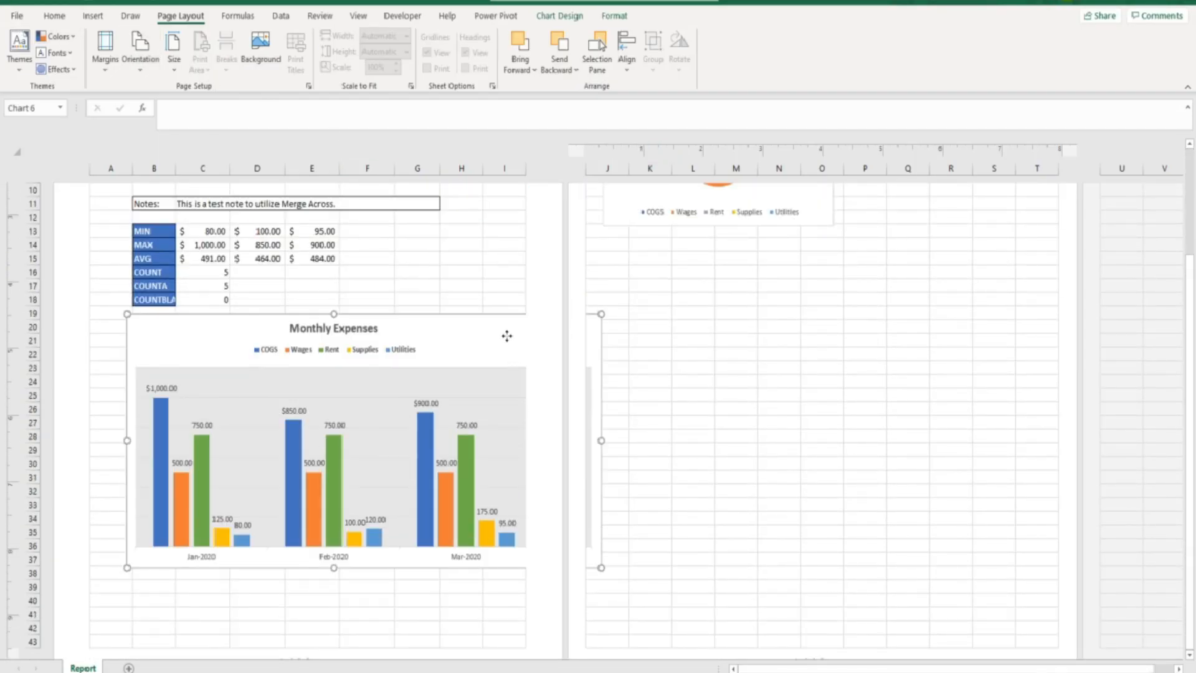
drag(502, 330, 479, 328)
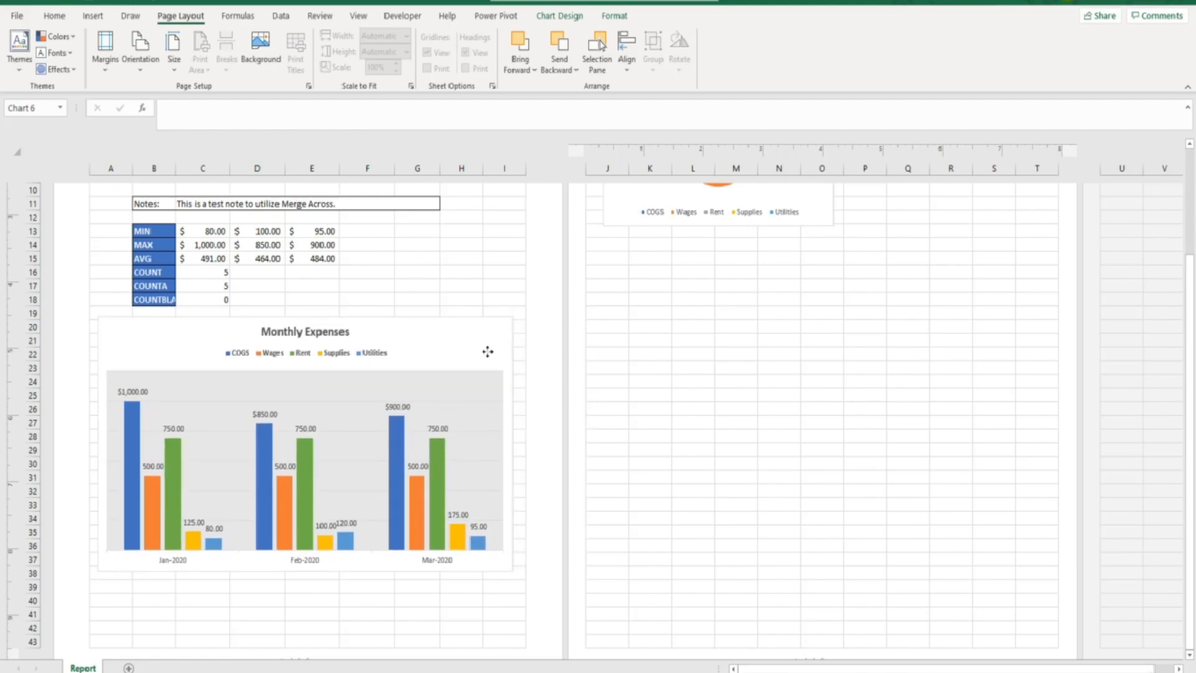
drag(512, 571, 503, 571)
drag(430, 338, 439, 347)
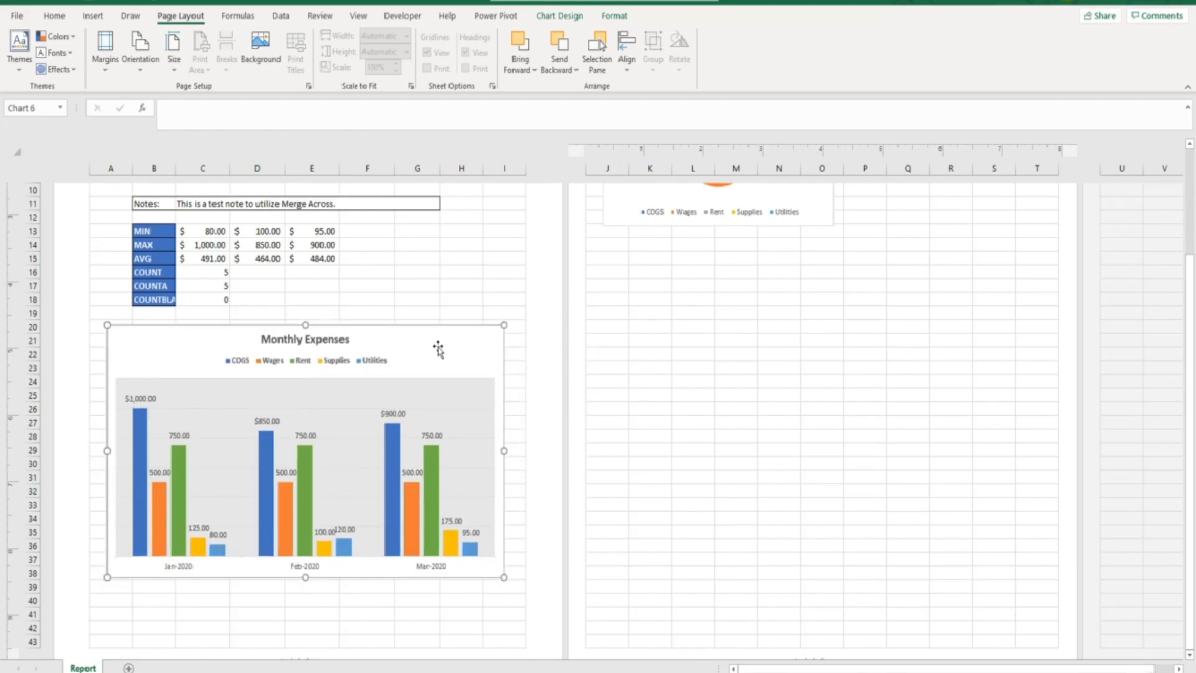
- Enlarge the % of Total pie chart to nearly the full width of the second page and move it down toward the page's middle
scroll(438, 347, up, 4)
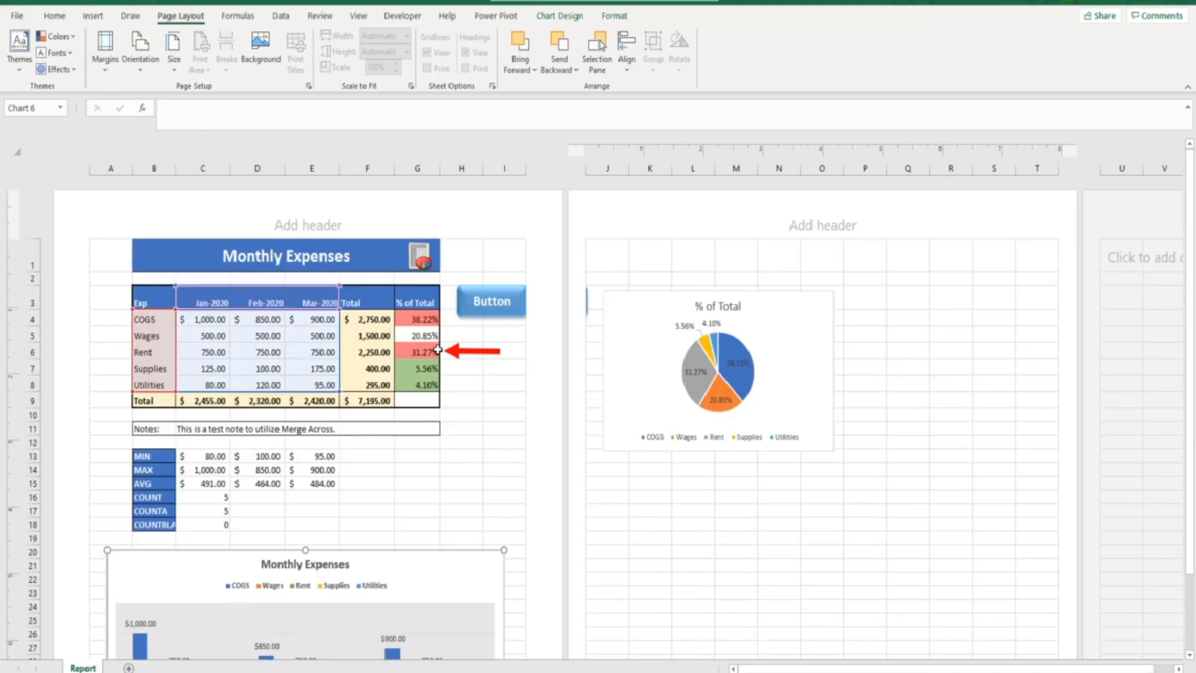
click(636, 366)
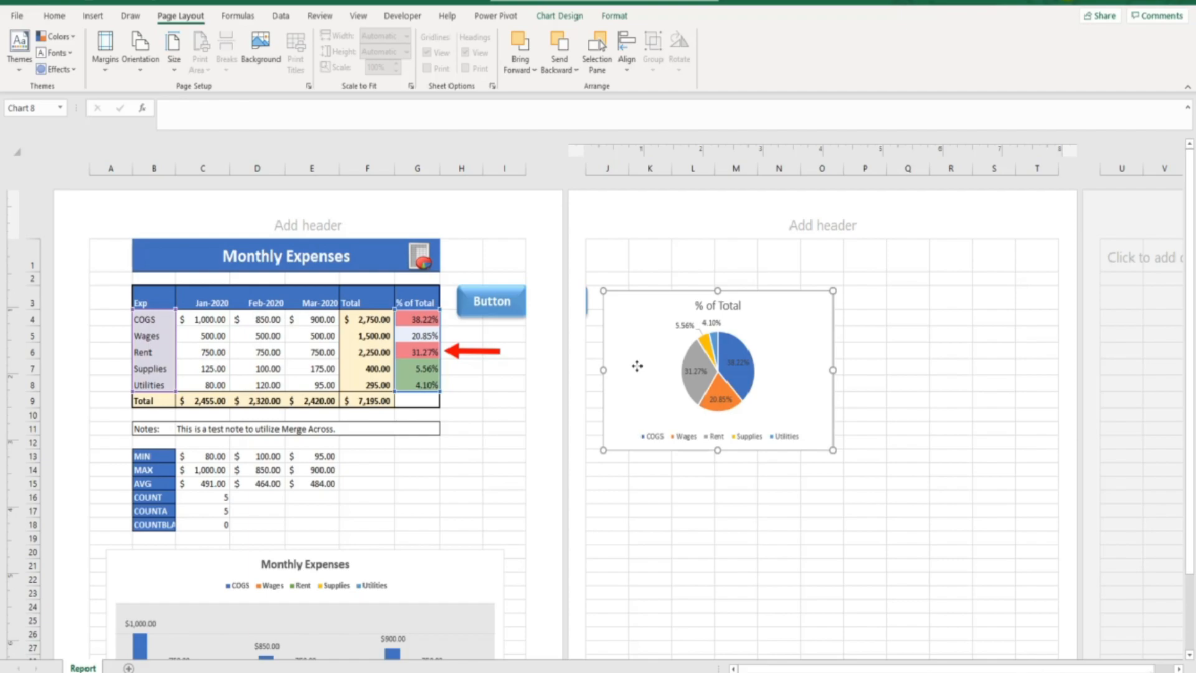
drag(832, 450, 1051, 618)
scroll(947, 528, down, 3)
drag(1121, 672, 1108, 672)
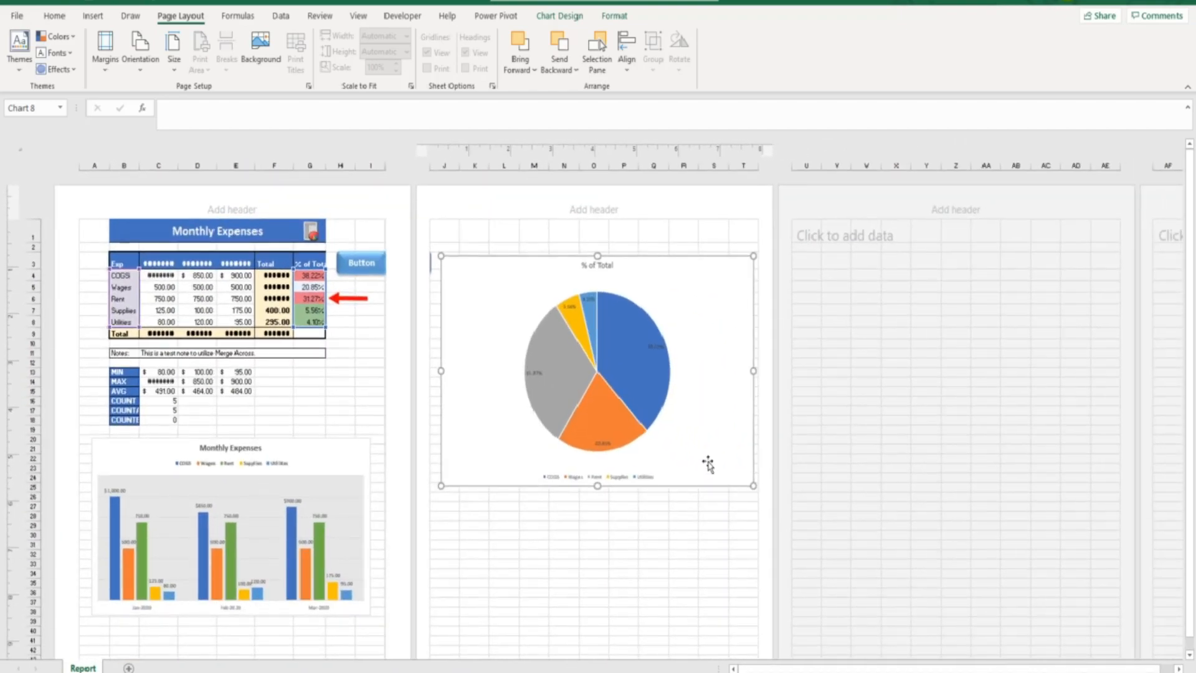
drag(702, 454, 696, 507)
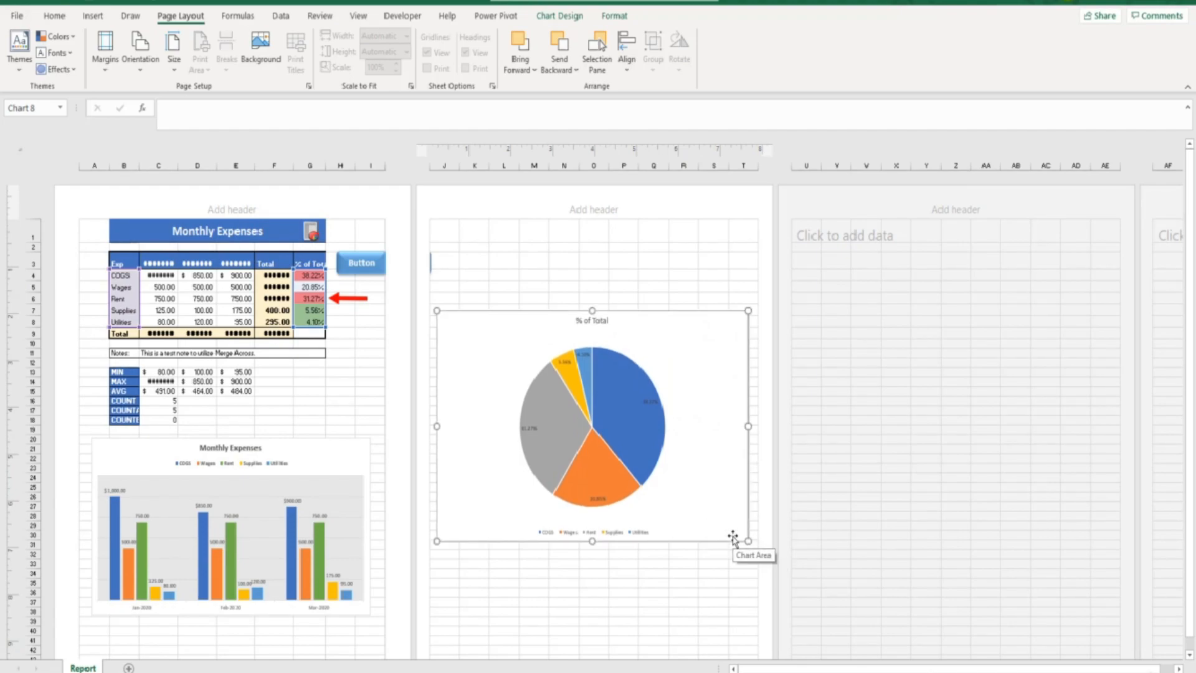
scroll(732, 536, down, 3)
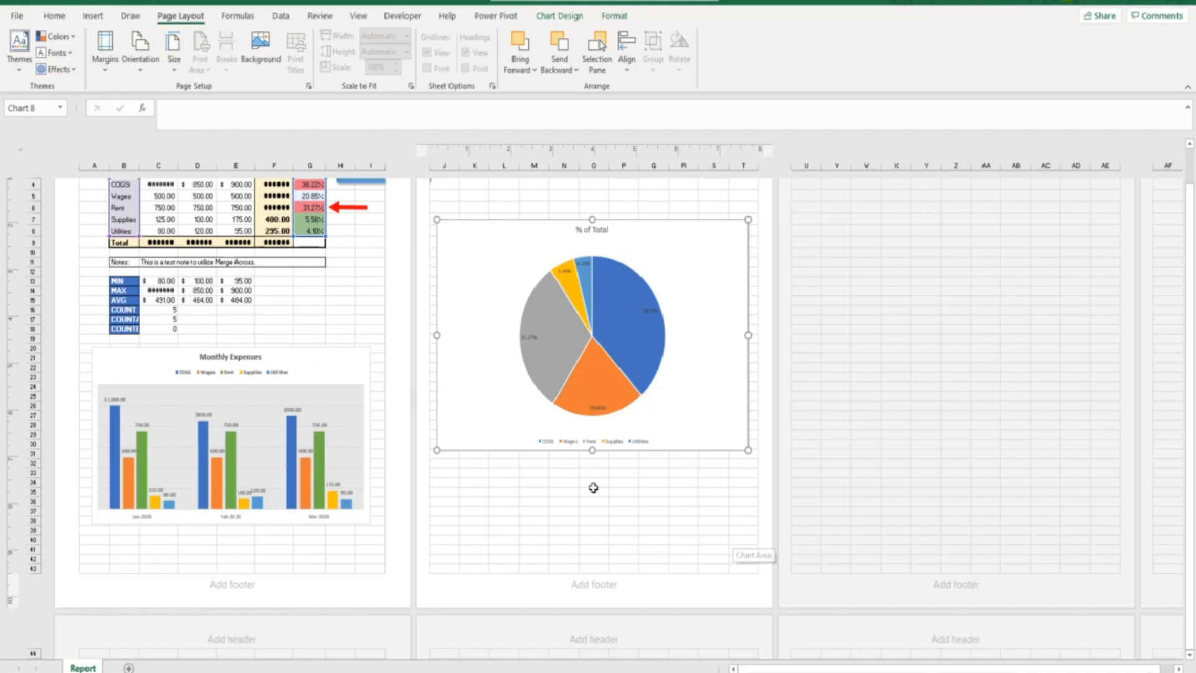
scroll(592, 489, up, 3)
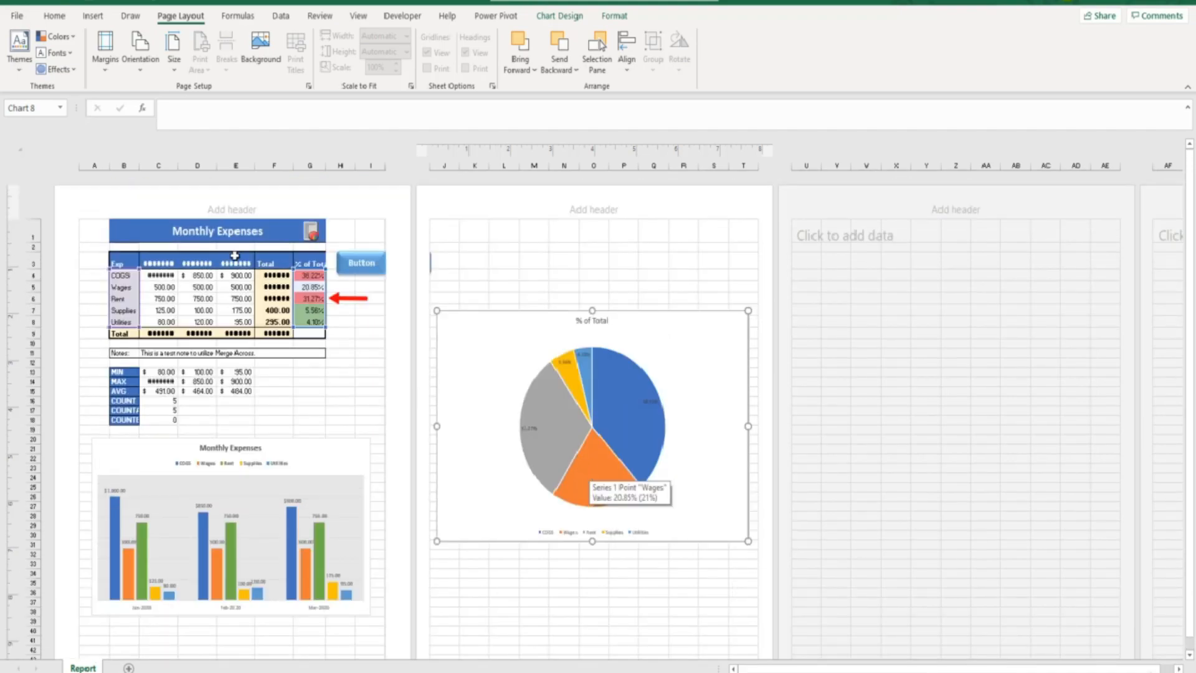
- Check the print preview with the enlarged pie chart still selected, and return to the worksheet
click(16, 17)
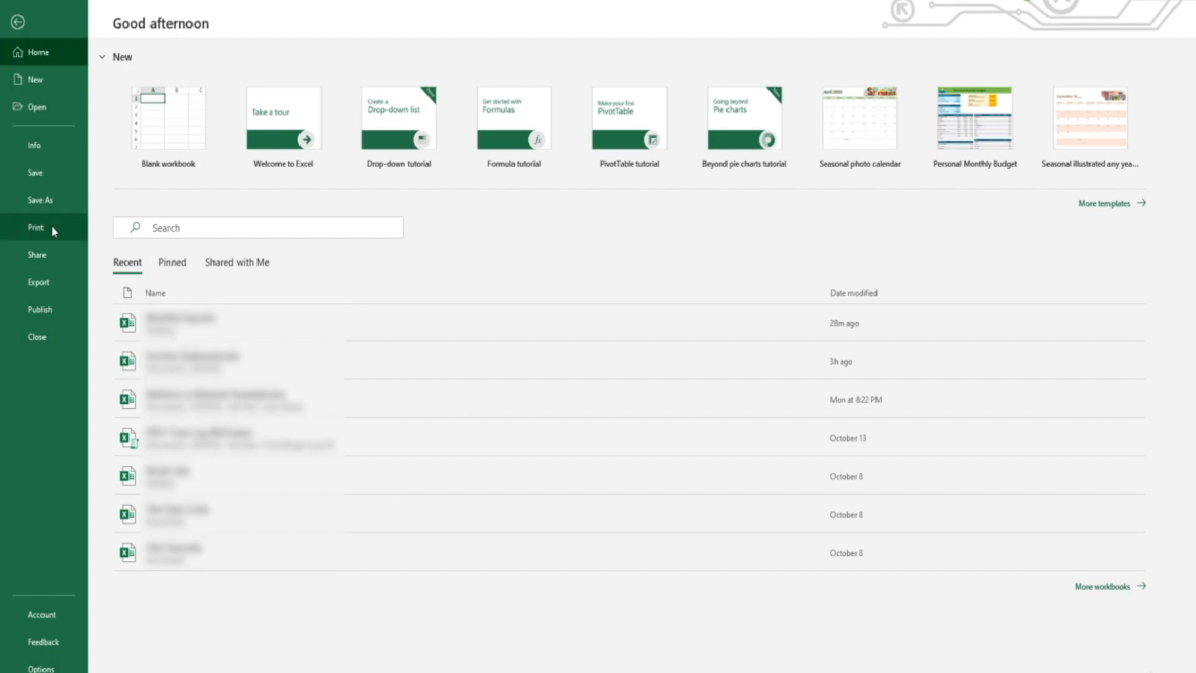
click(51, 225)
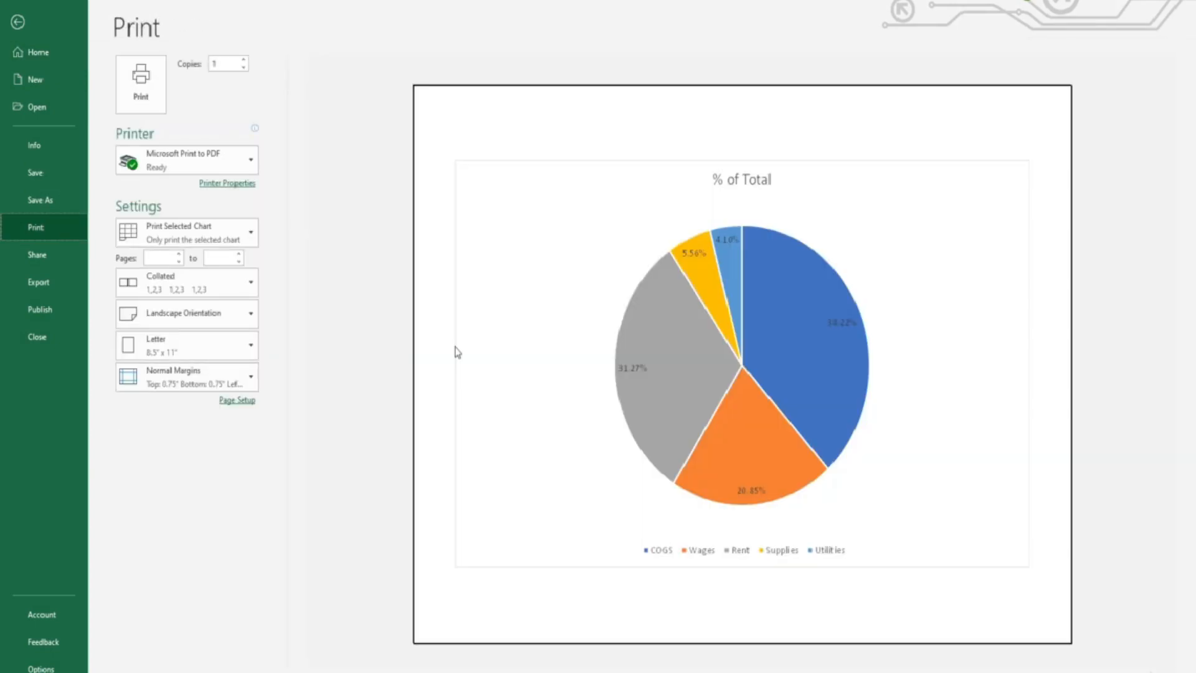
click(17, 21)
- Deselect the pie chart by selecting cell K1, examine both pages in the print preview, and return to the worksheet
click(474, 232)
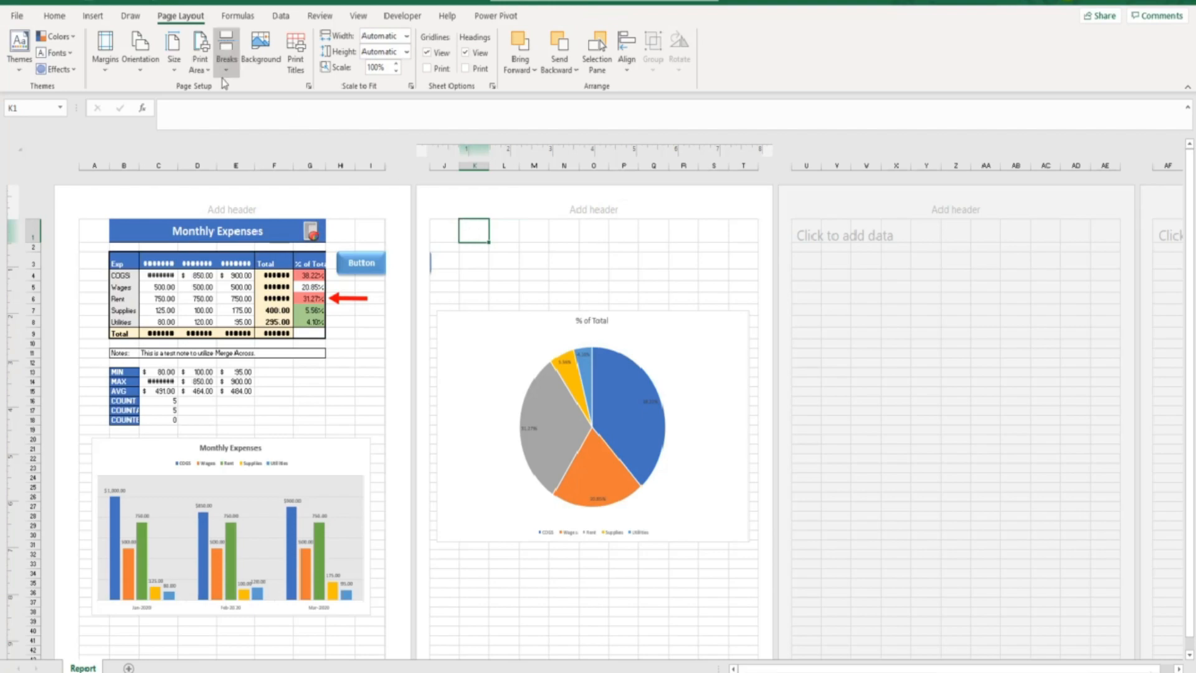
click(16, 15)
click(40, 233)
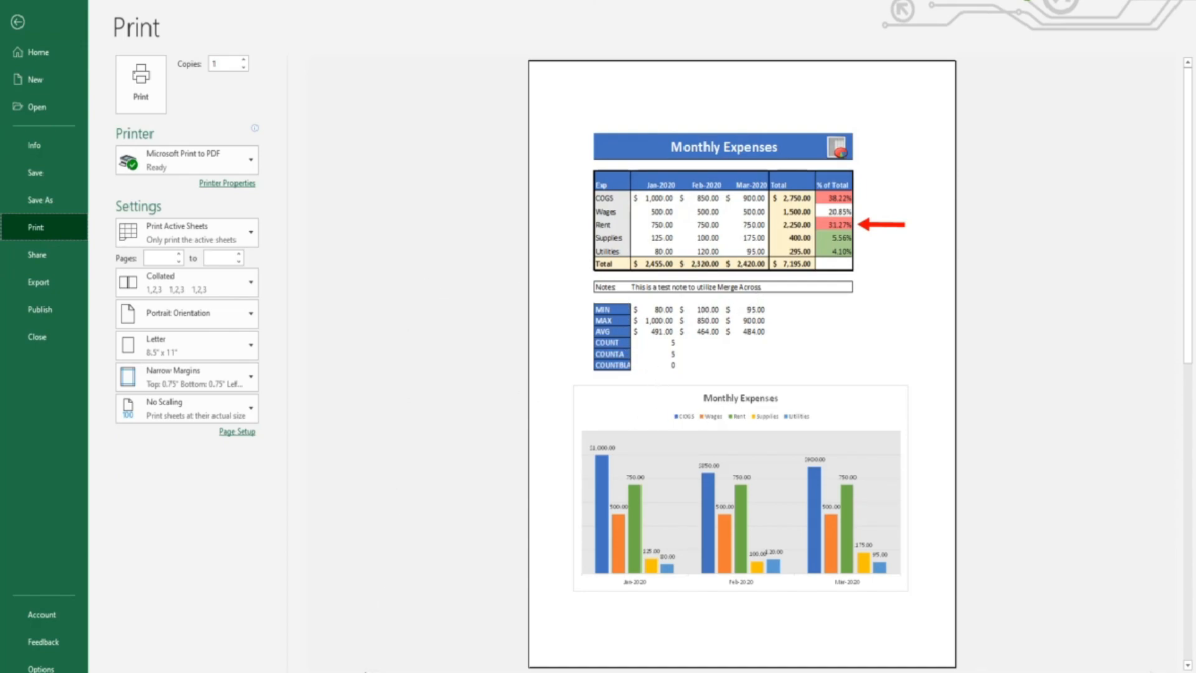
scroll(418, 559, down, 1)
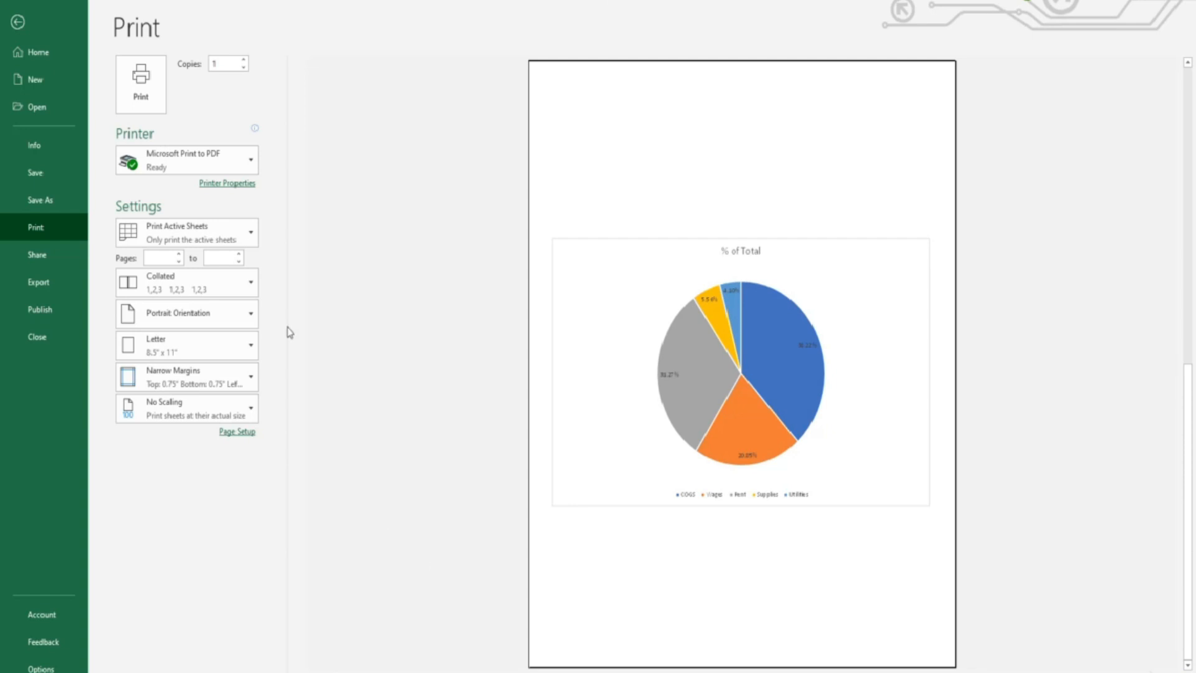
click(17, 22)
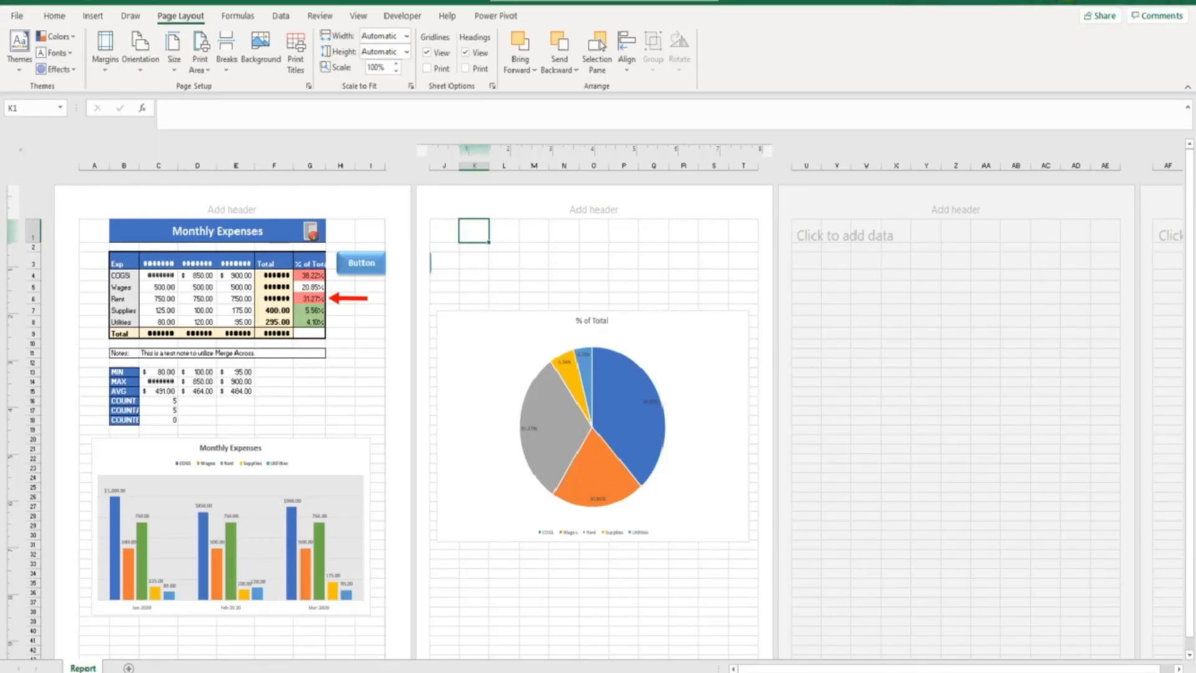
- Add the text "Monthly Expenses" to the center section of the page header
scroll(619, 411, up, 3)
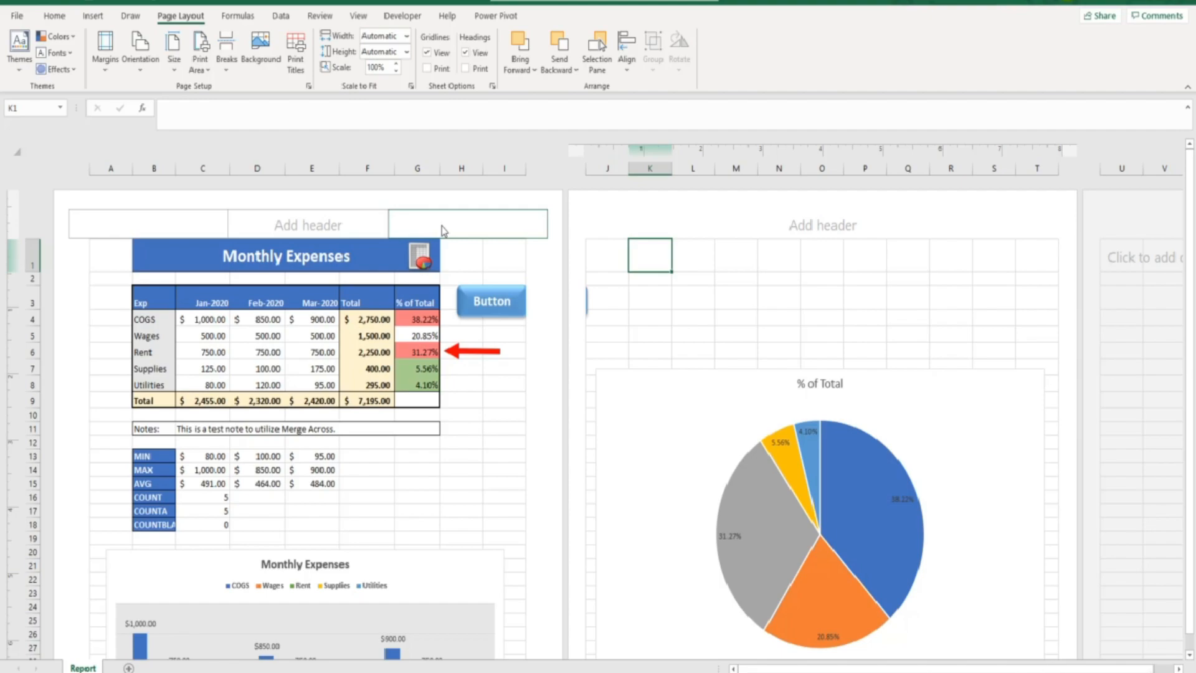
click(371, 231)
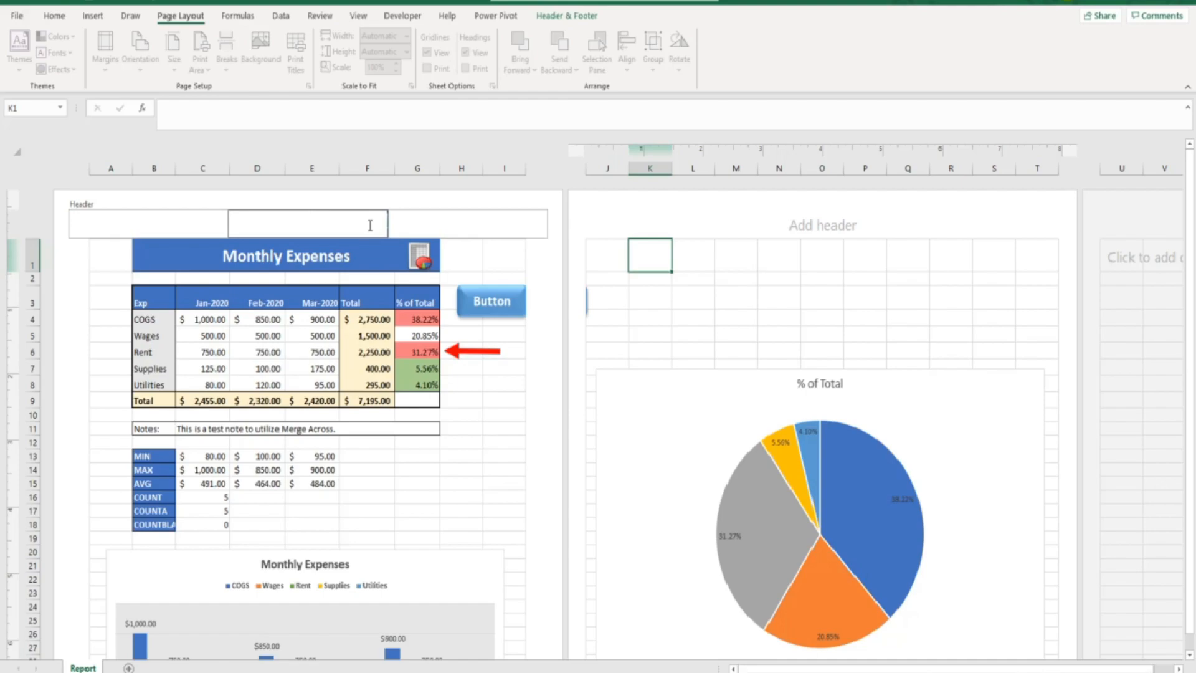
text(Monthly Expenses)
click(455, 258)
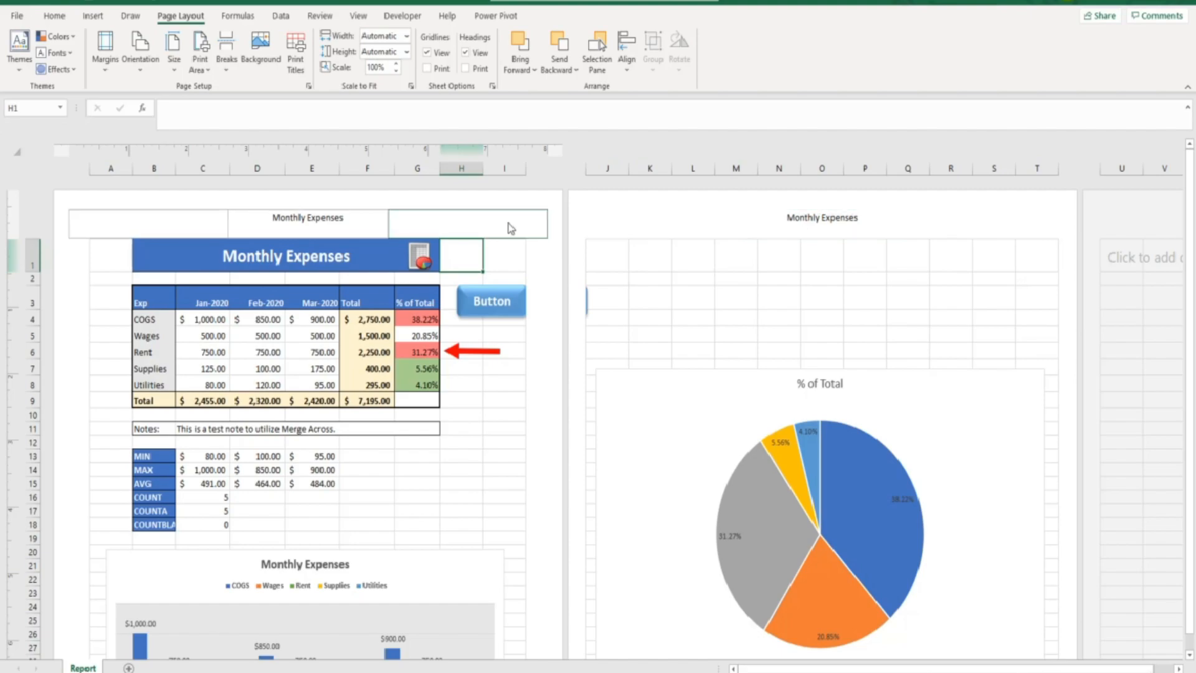
- Insert the Sheet Name element in the right section of the page header and finish editing the header
click(509, 222)
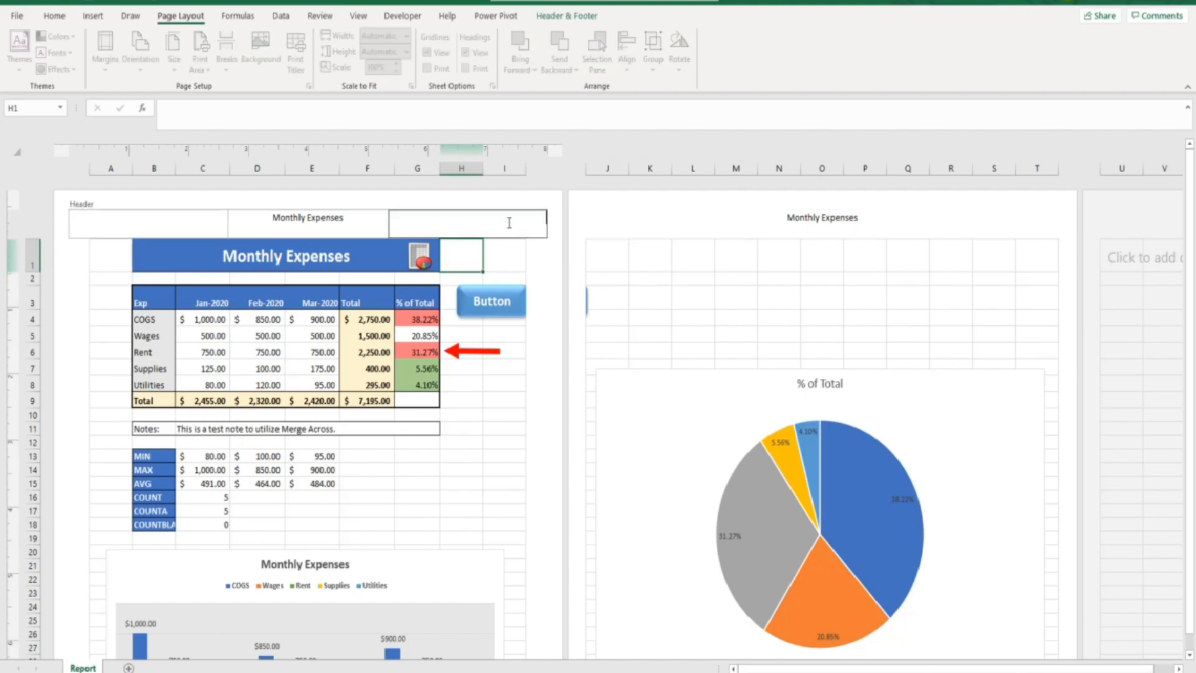
click(562, 19)
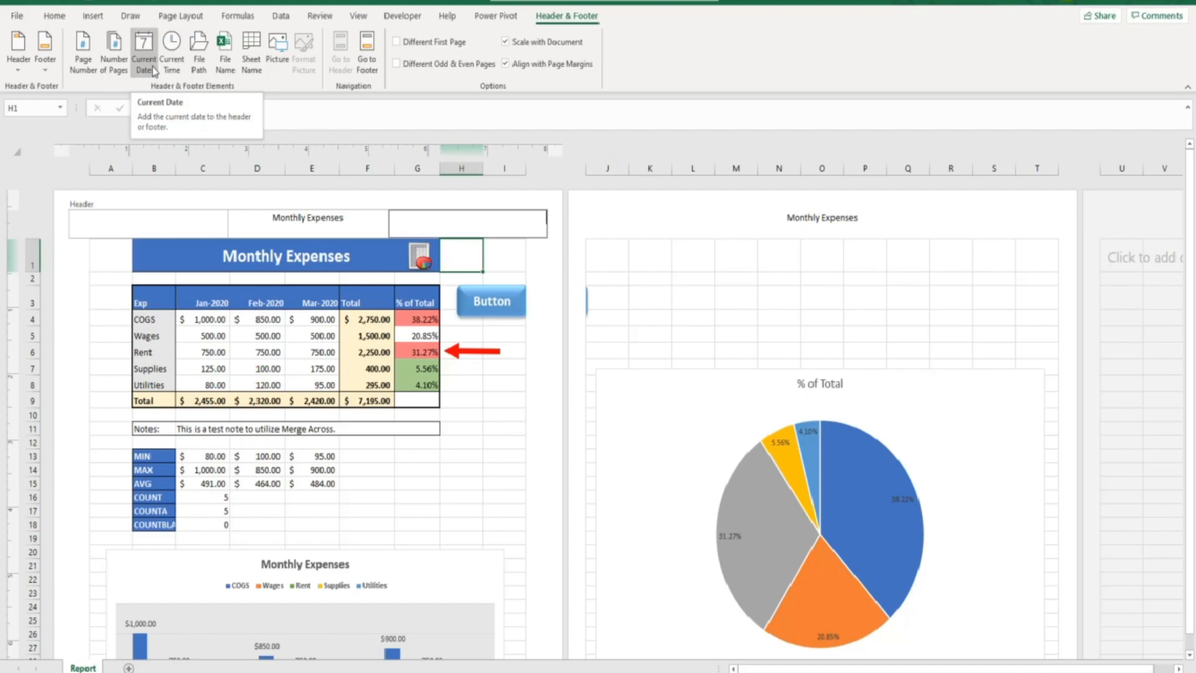
click(253, 58)
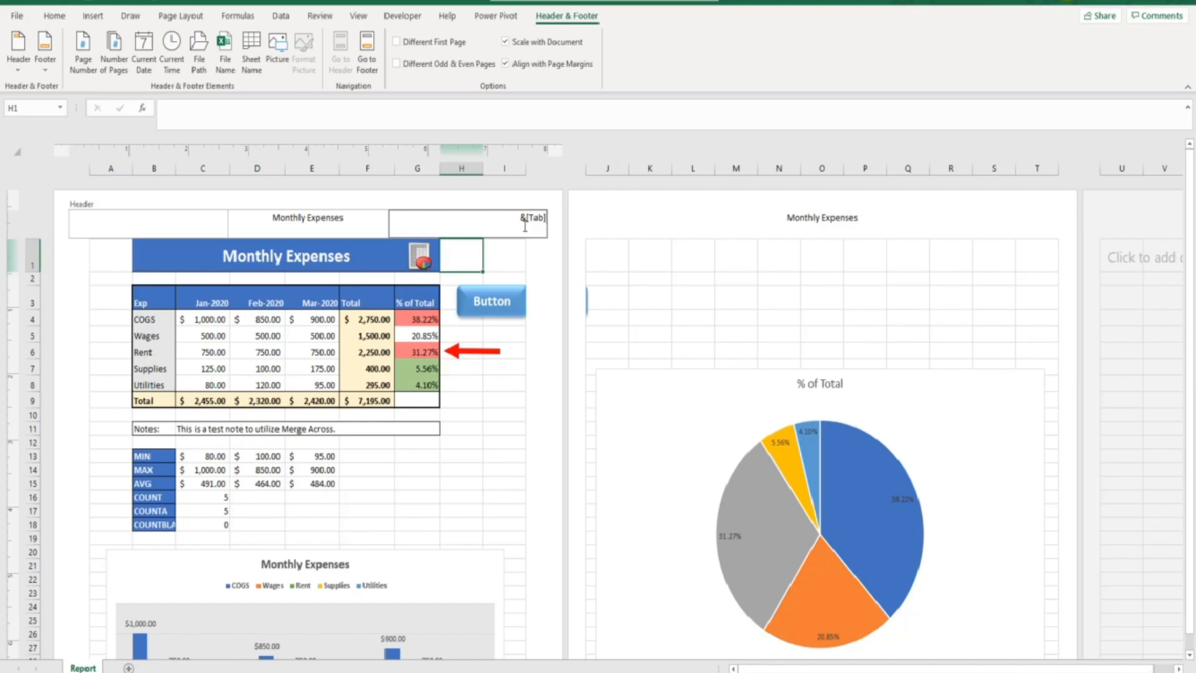
click(541, 264)
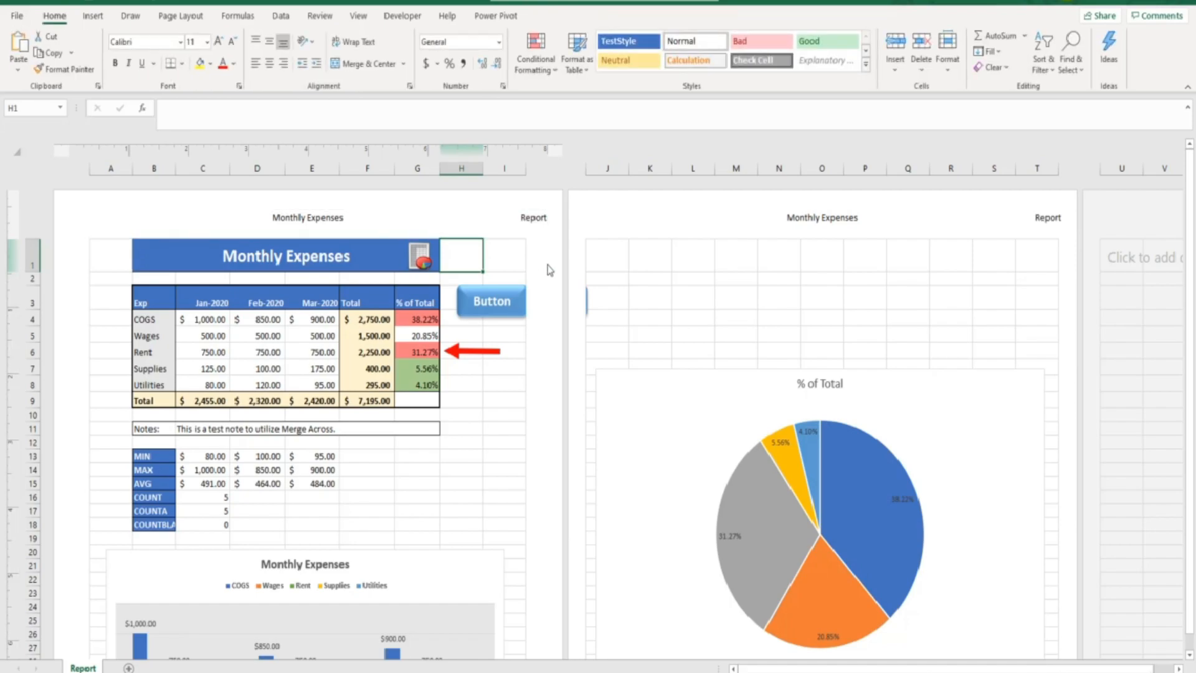
- Insert the Page Number element in the center section of the page footer and finish editing the footer
scroll(548, 269, down, 6)
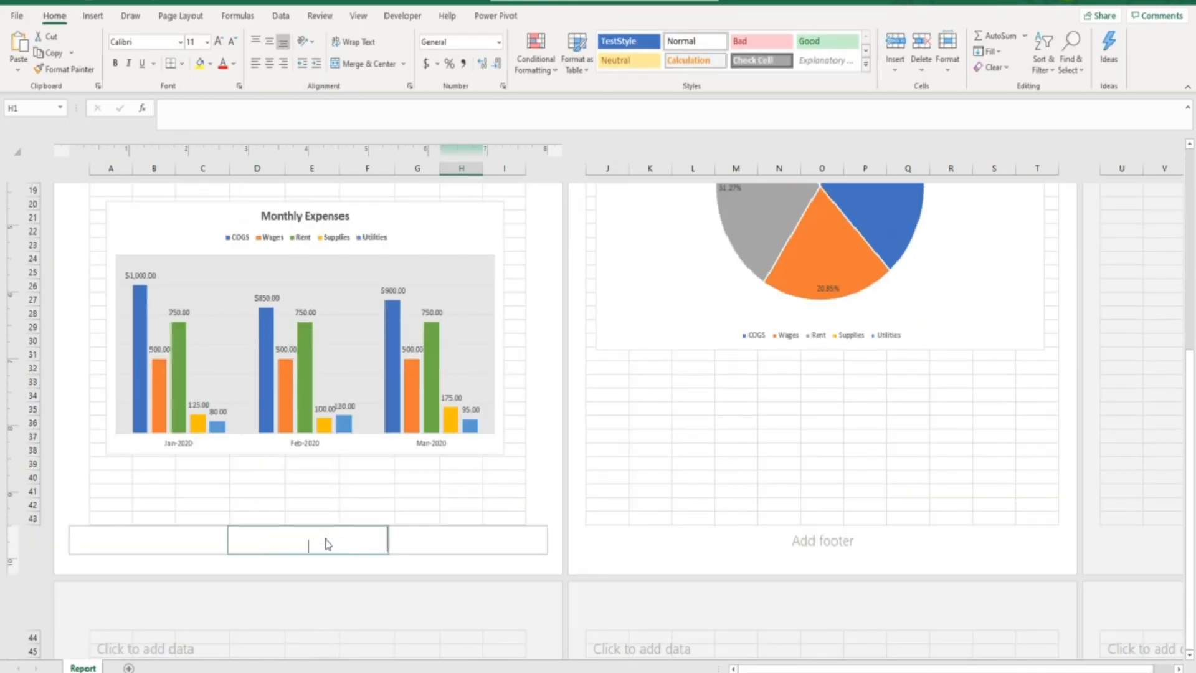
click(328, 543)
click(543, 18)
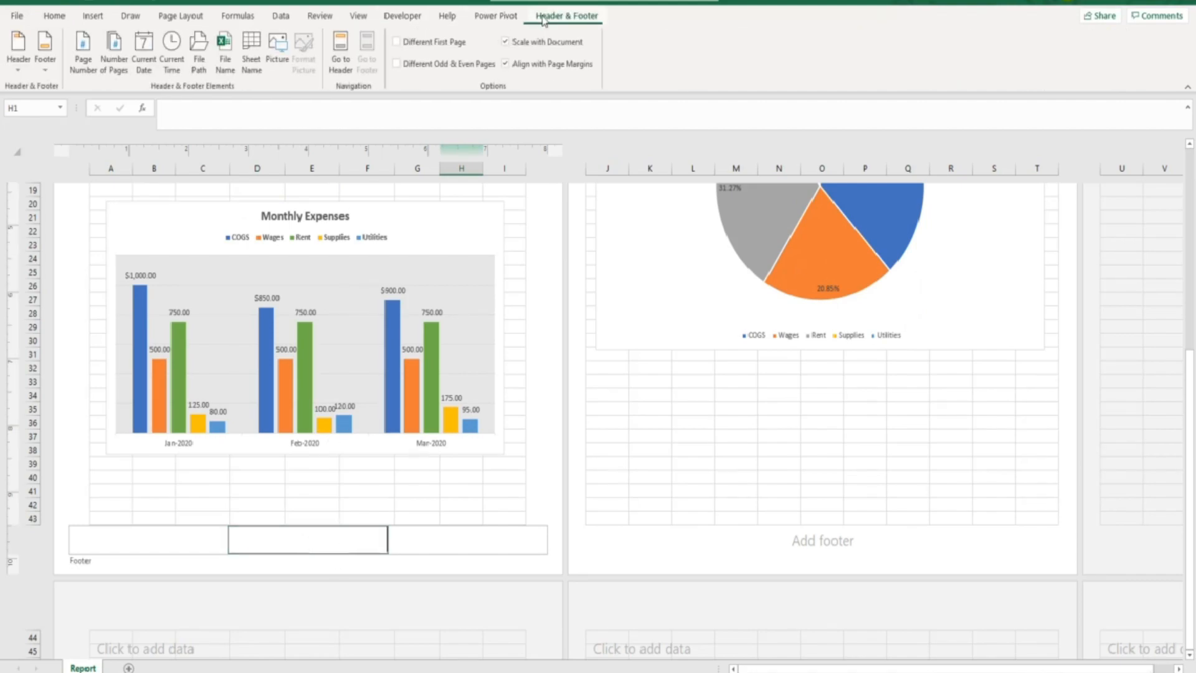
click(86, 65)
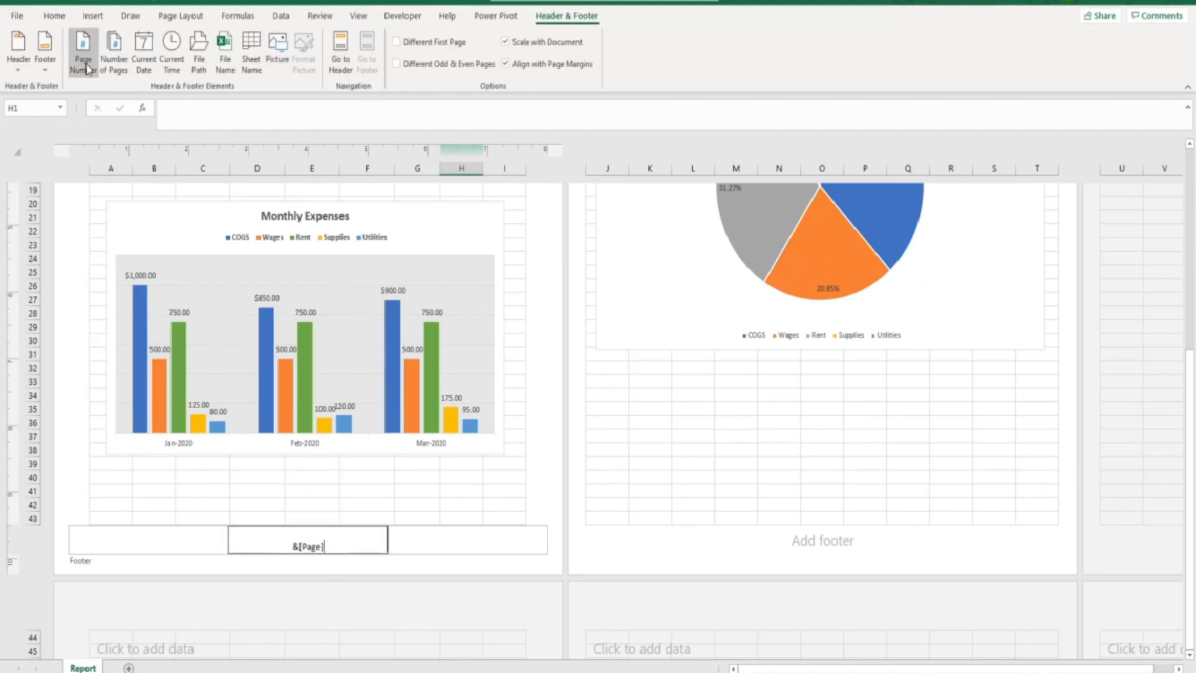
click(548, 477)
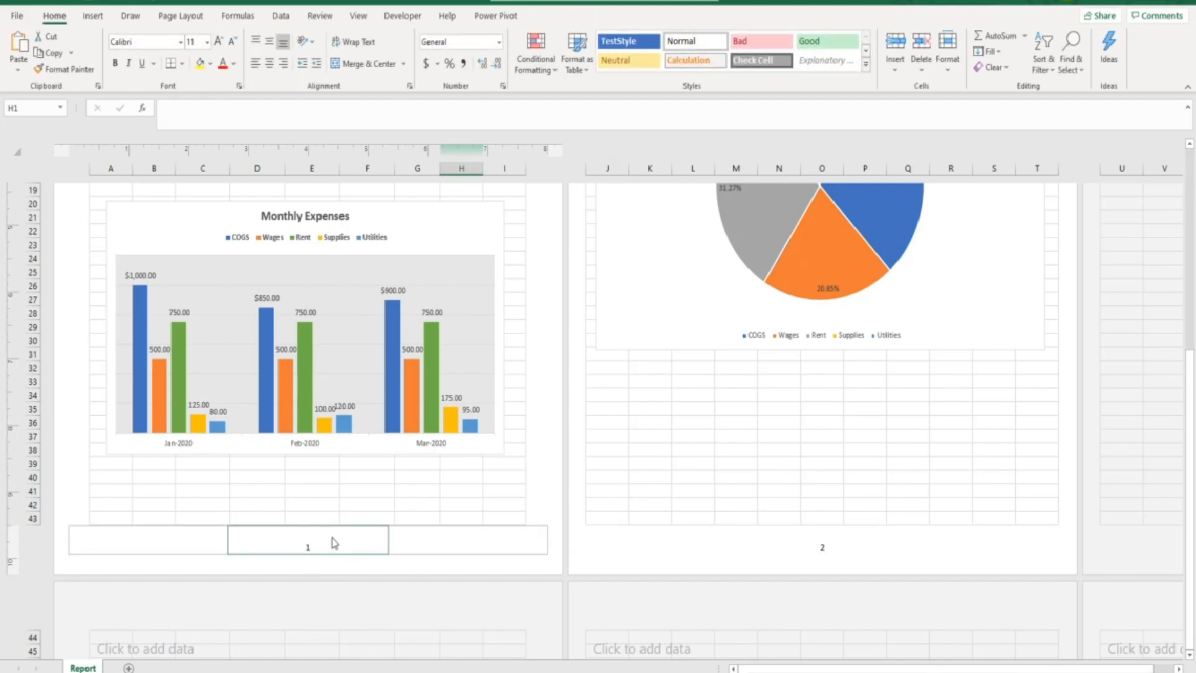
- Check the header and footer on both pages of the report in the print preview
scroll(783, 553, up, 8)
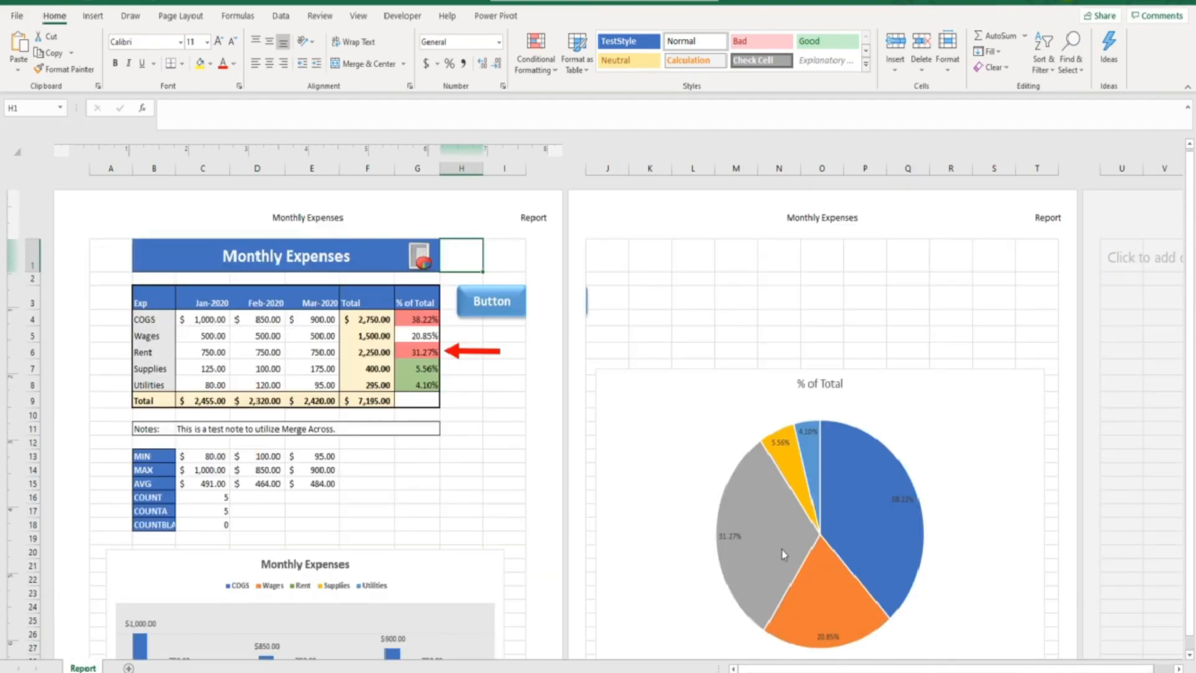
click(17, 19)
click(38, 228)
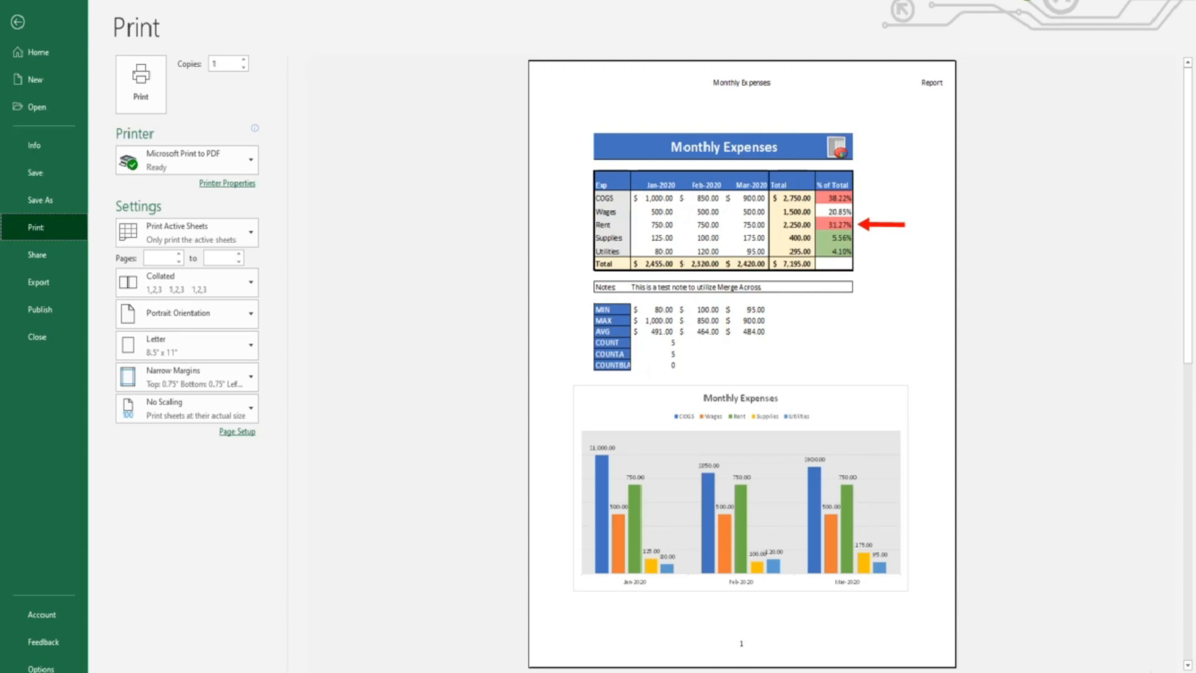
scroll(667, 652, down, 1)
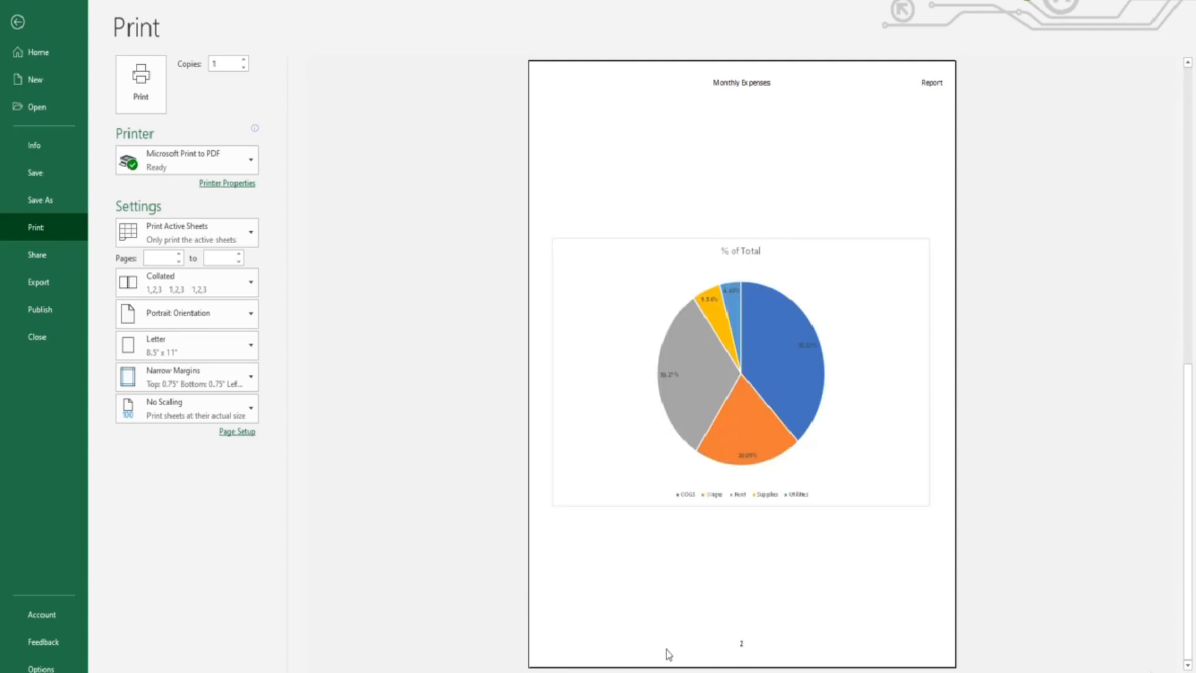